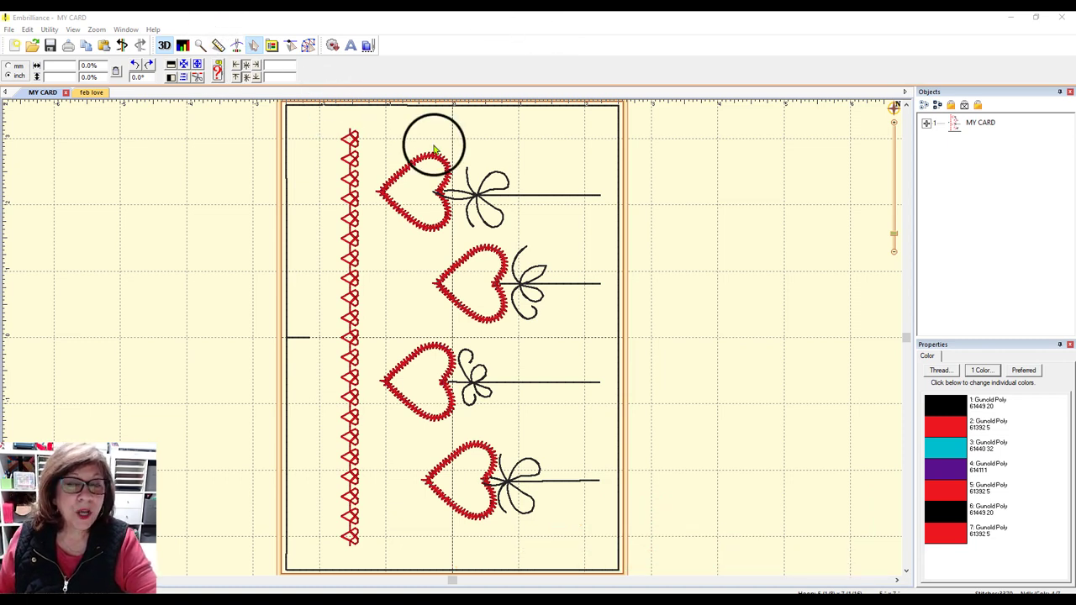
# Replay the card's stitch-out from the first stitch through the outline, red, teal and purple hearts.
pyautogui.click(238, 47)
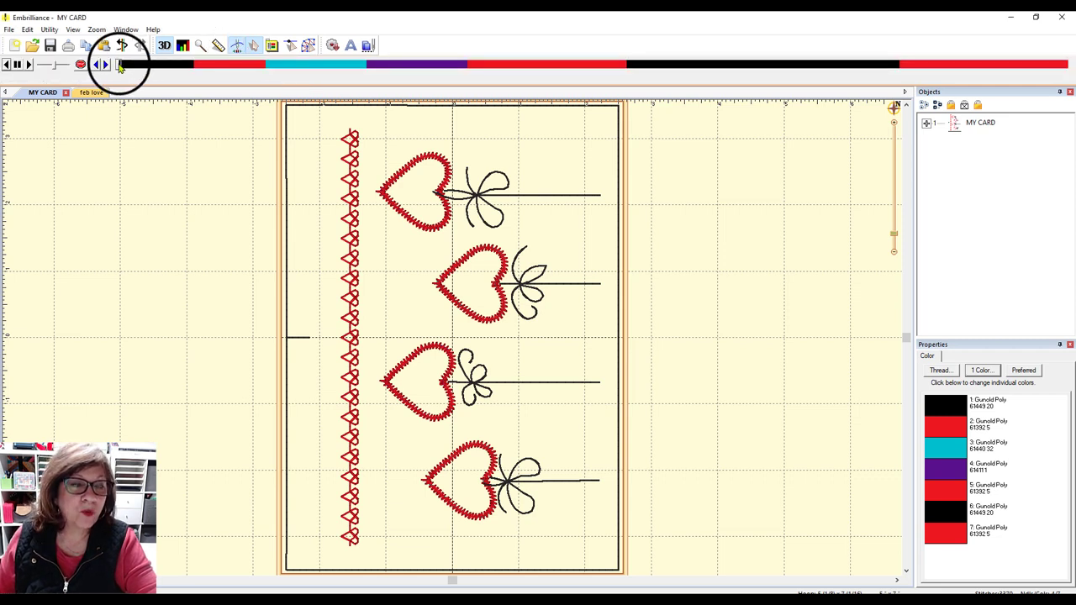
pyautogui.click(120, 65)
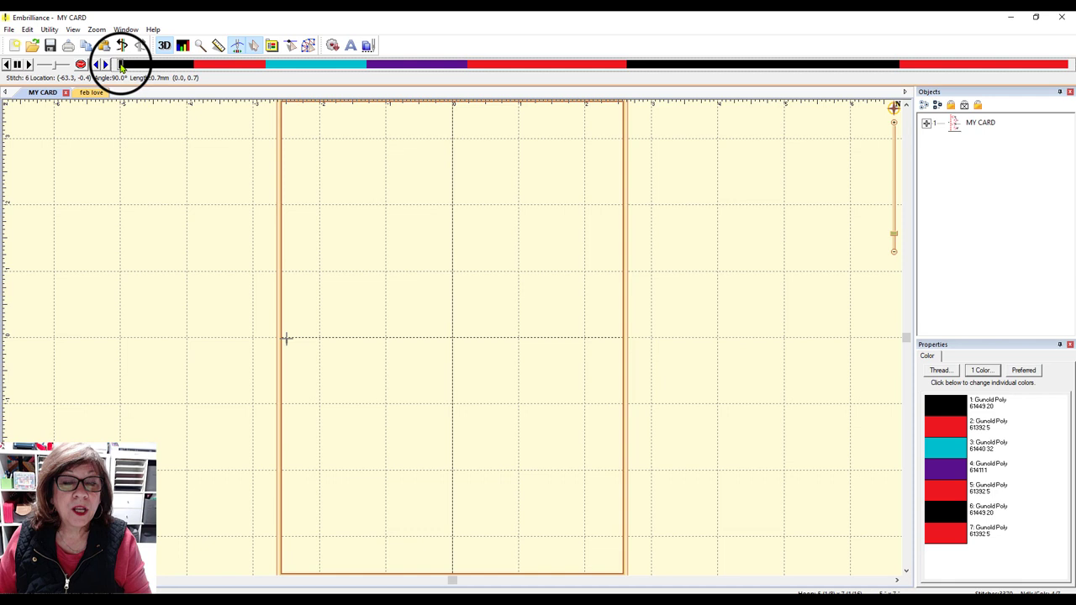
pyautogui.moveTo(121, 67); pyautogui.dragTo(146, 74)
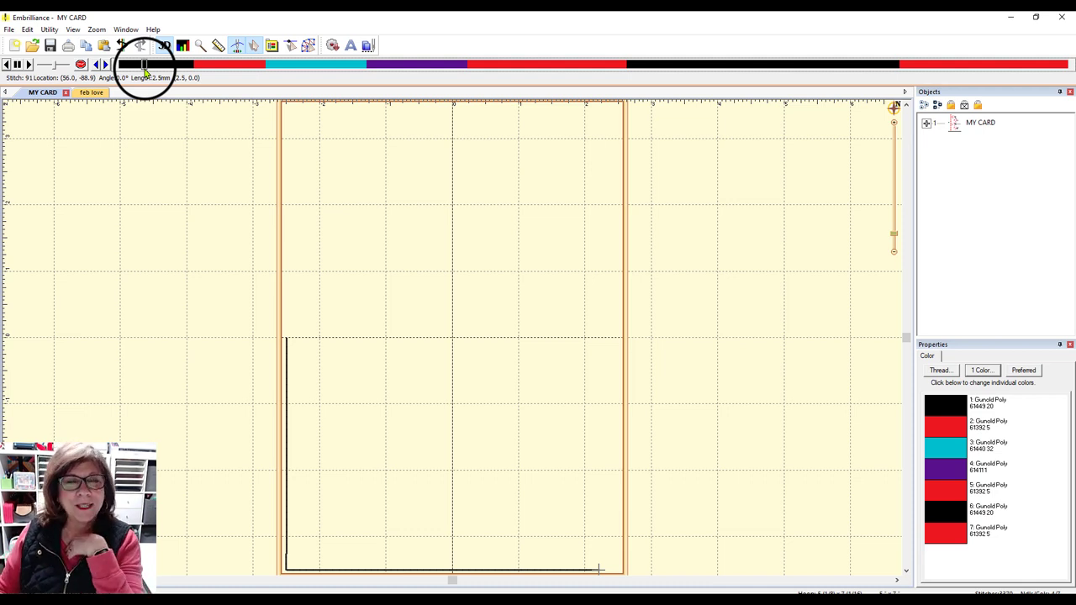
pyautogui.moveTo(145, 74); pyautogui.dragTo(189, 70)
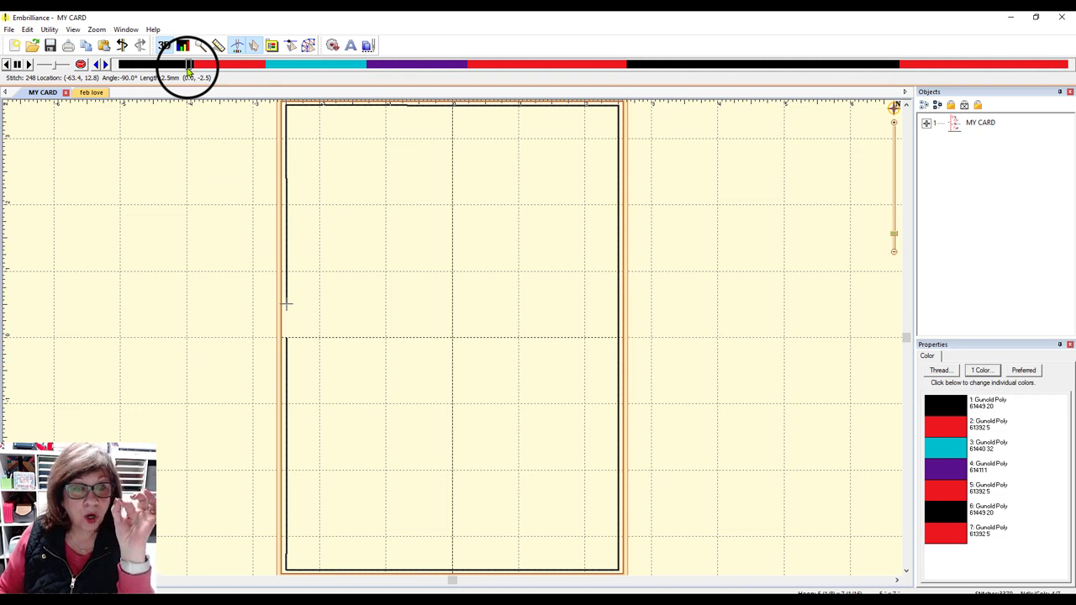
pyautogui.moveTo(188, 70); pyautogui.dragTo(248, 85)
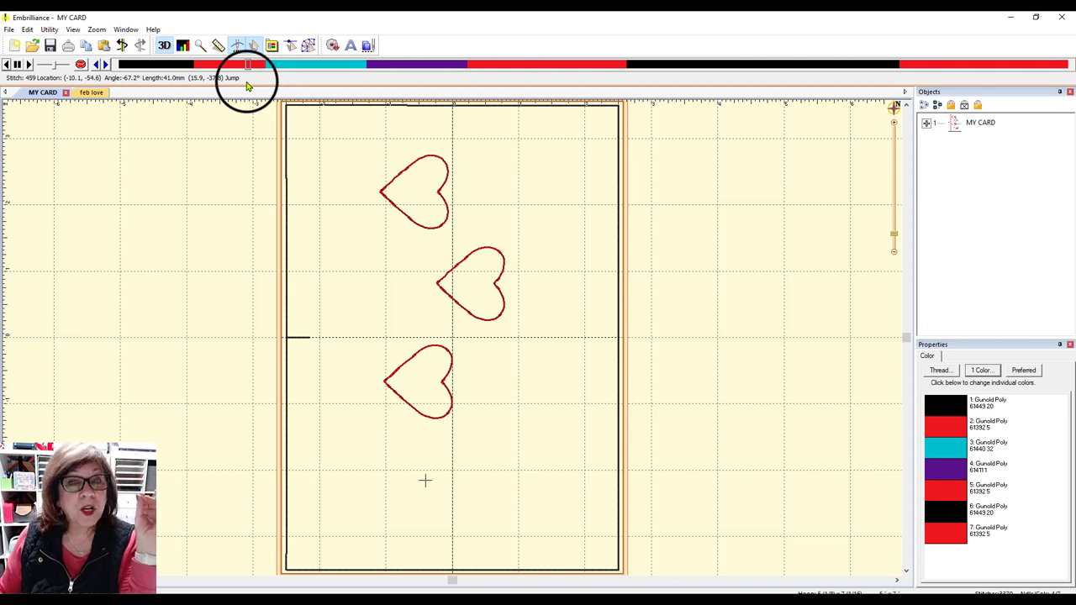
pyautogui.moveTo(248, 85); pyautogui.dragTo(464, 252)
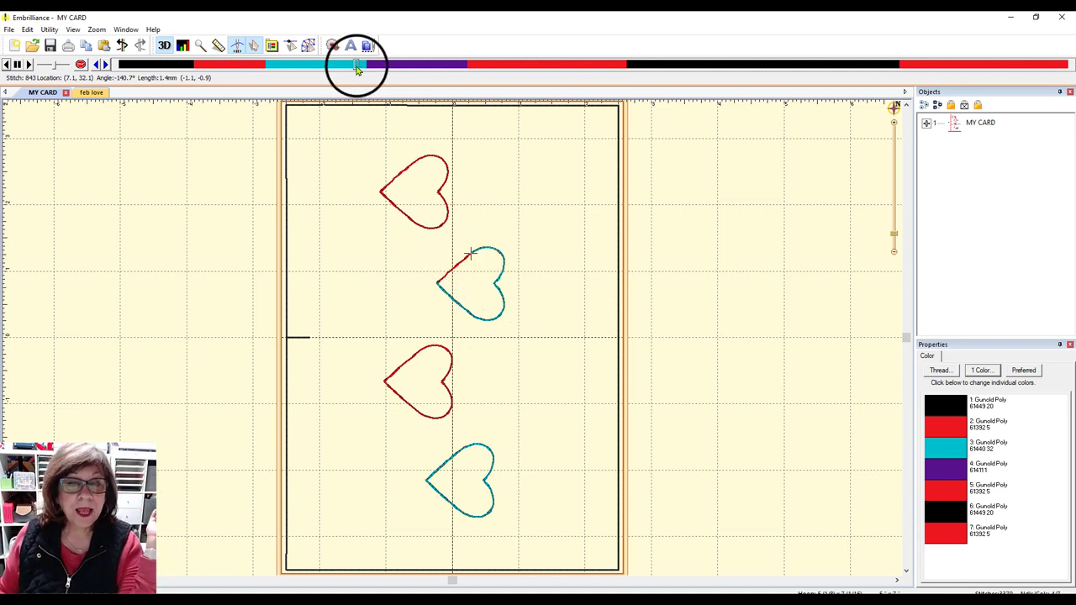
pyautogui.moveTo(357, 69); pyautogui.dragTo(411, 75)
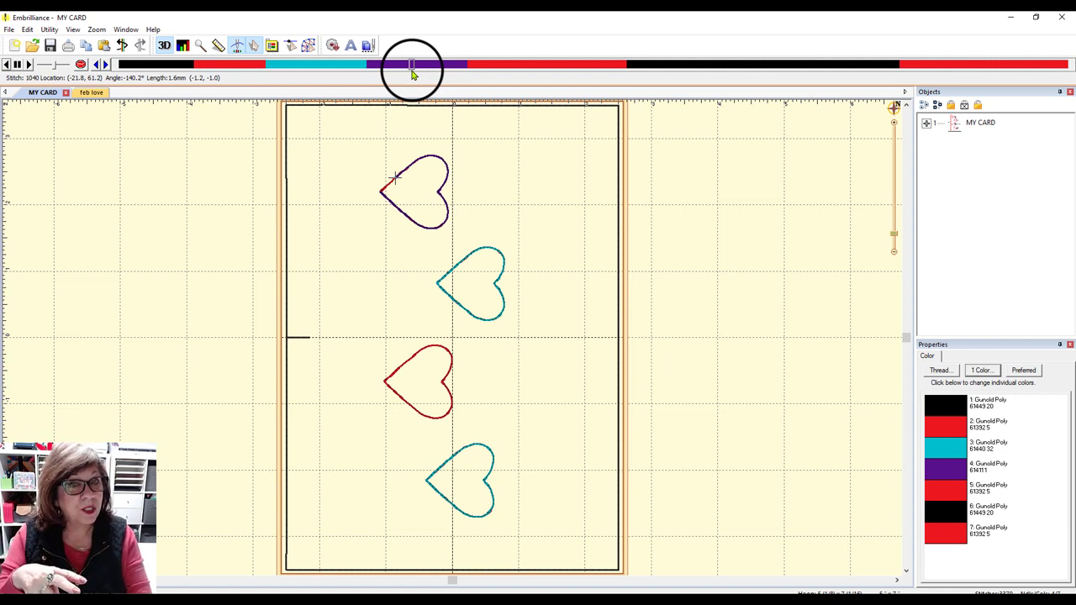
pyautogui.moveTo(411, 74); pyautogui.dragTo(1012, 66)
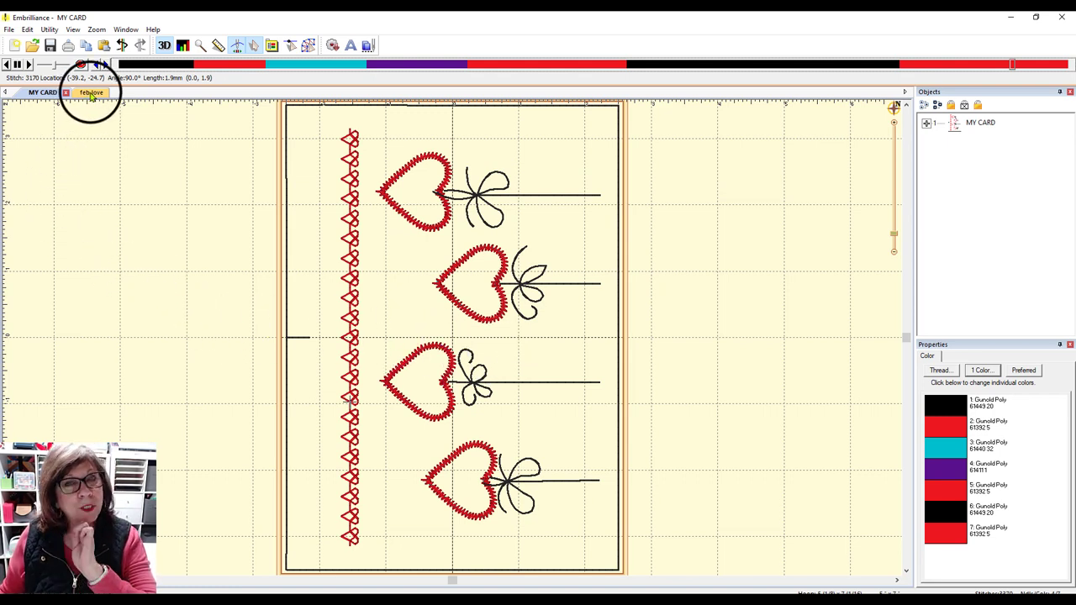
# View the feb love design, then create a blank Untitled 5 design.
pyautogui.click(91, 94)
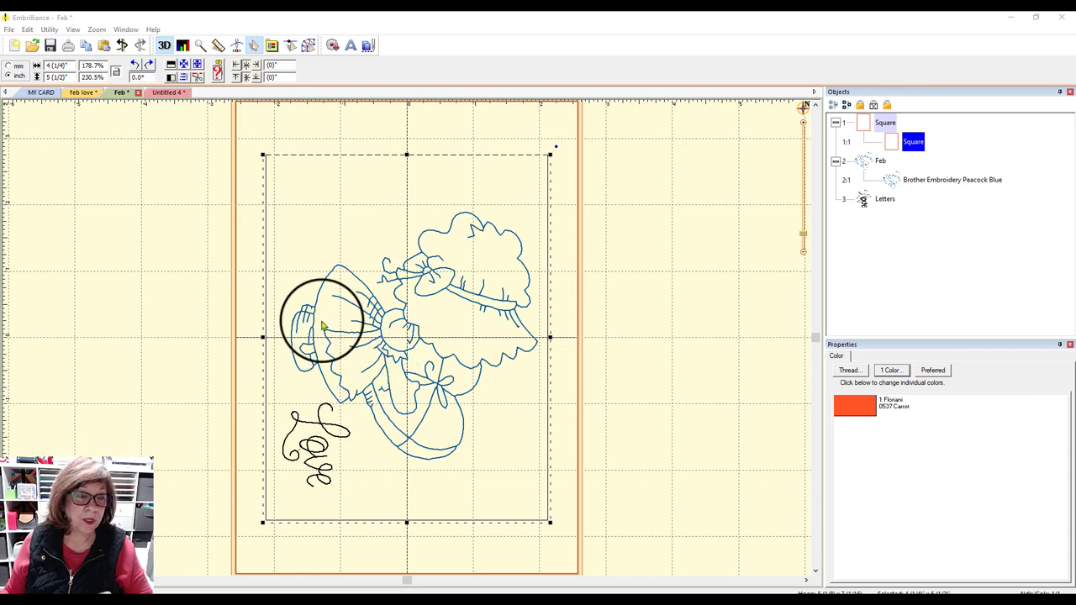
pyautogui.click(14, 48)
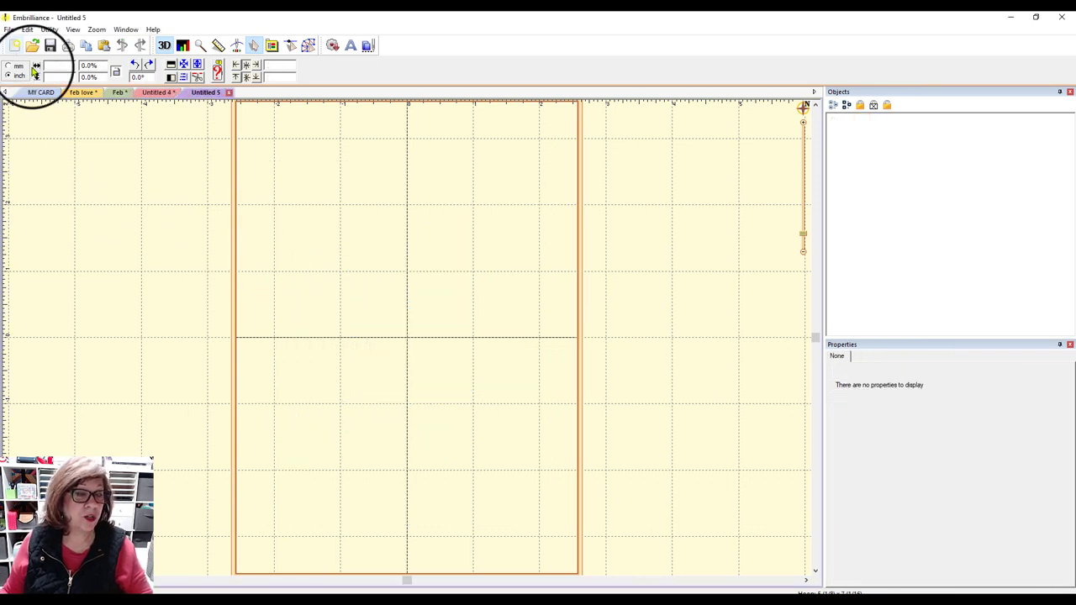
# Merge the Square shape from Embrilliance: Outlines > Shapes 1 into Untitled 5.
pyautogui.click(333, 47)
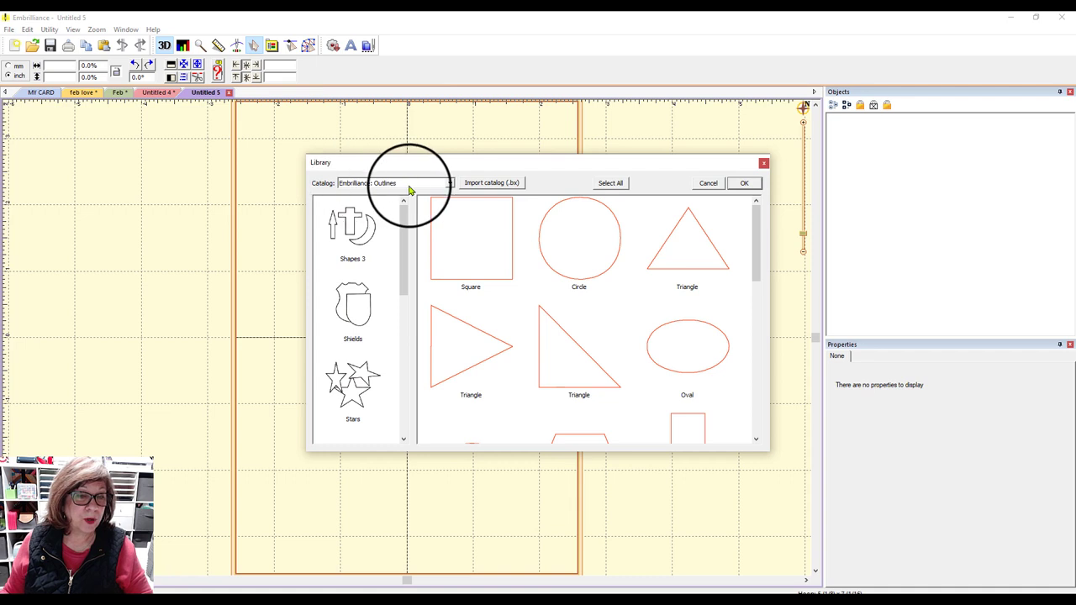
pyautogui.click(447, 185)
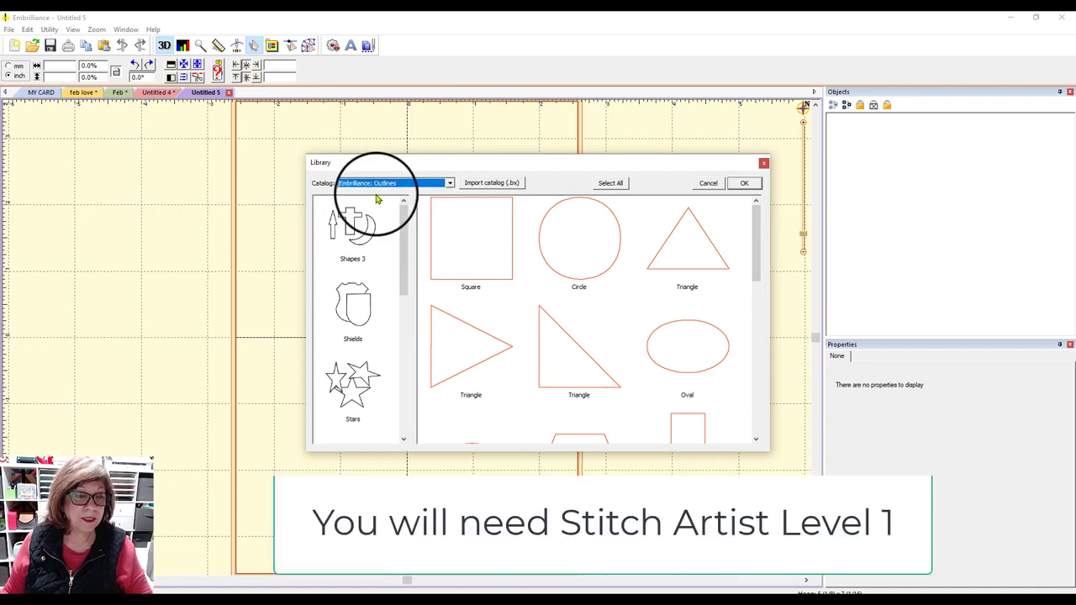
pyautogui.moveTo(404, 222); pyautogui.dragTo(405, 361)
pyautogui.click(371, 332)
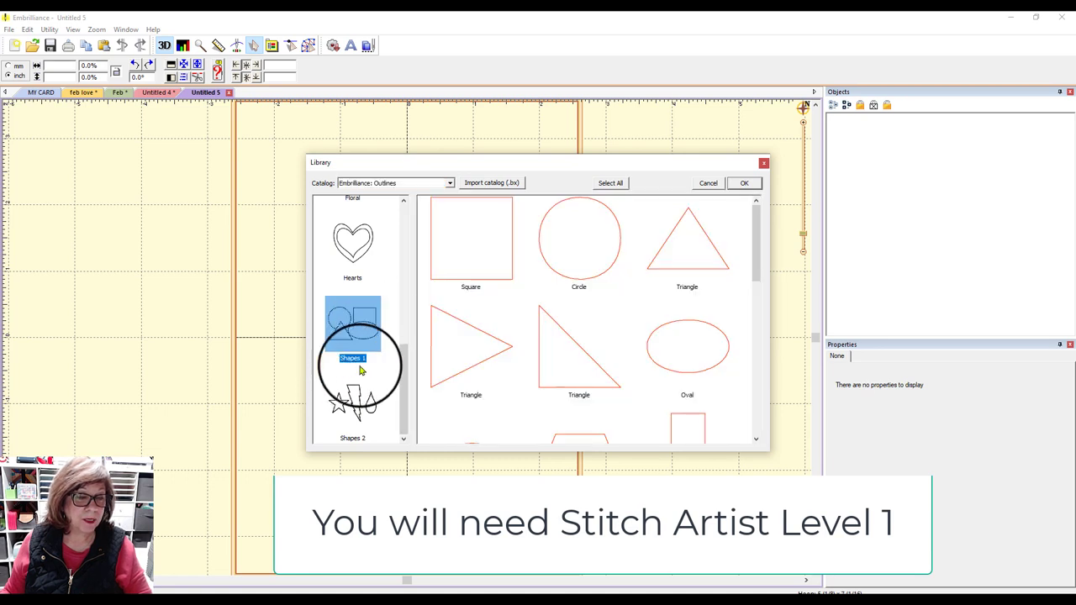
pyautogui.doubleClick(496, 281)
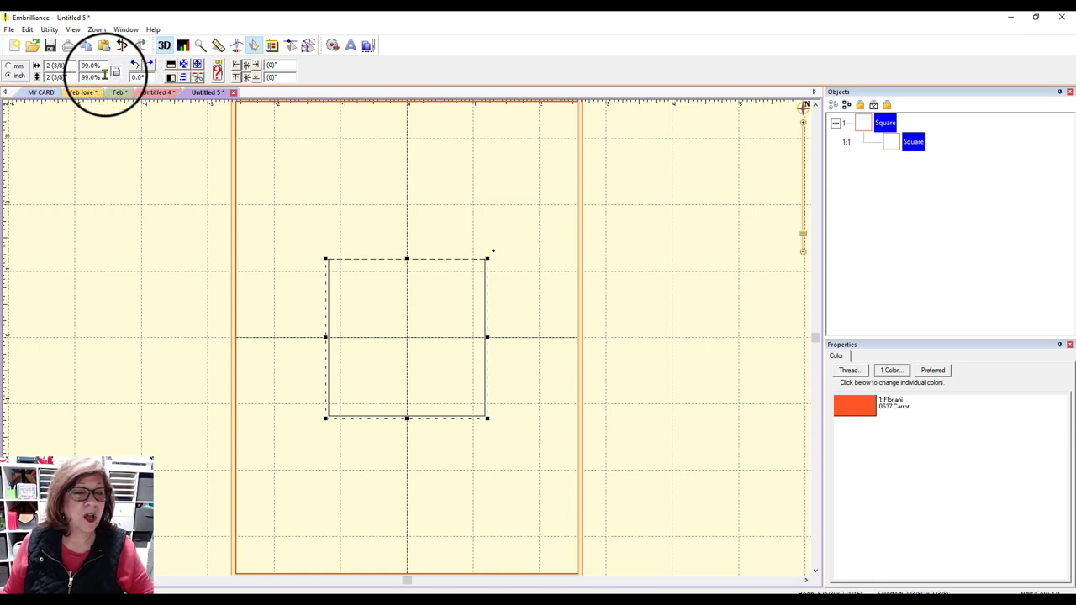
# Resize the square to 4.25 inches wide by 5.5 inches high.
pyautogui.click(56, 65)
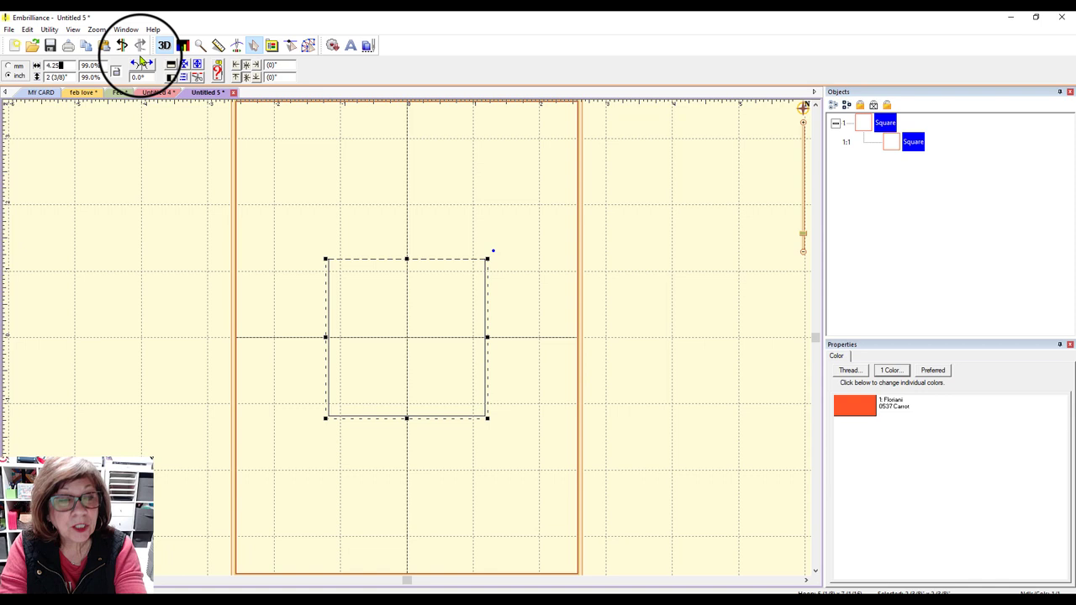
pyautogui.press('Return')
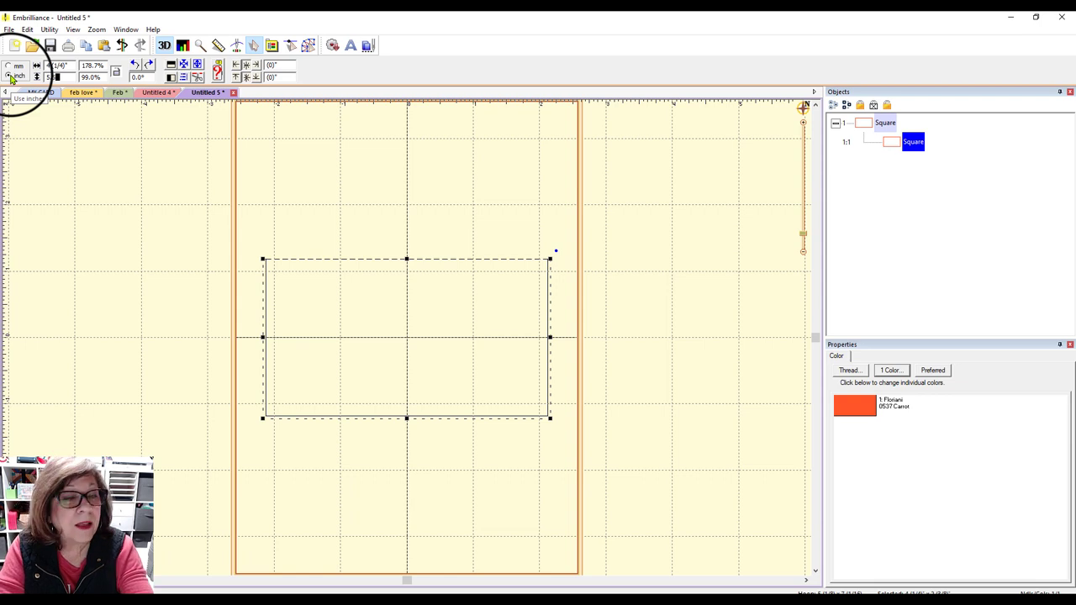
pyautogui.press('Return')
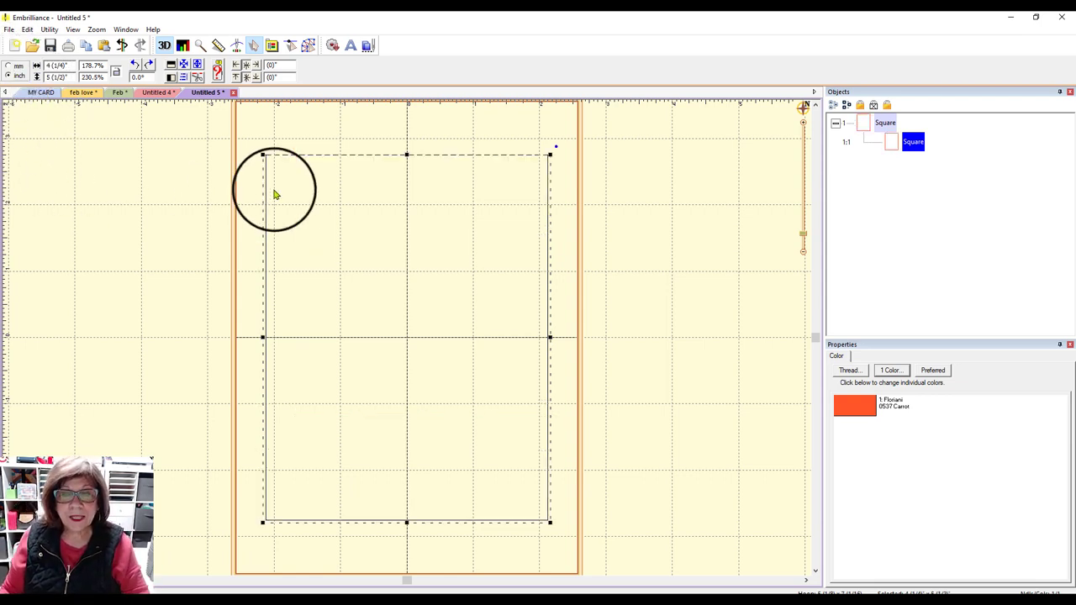
# Convert the square's outline to a single run stitch.
pyautogui.click(448, 158)
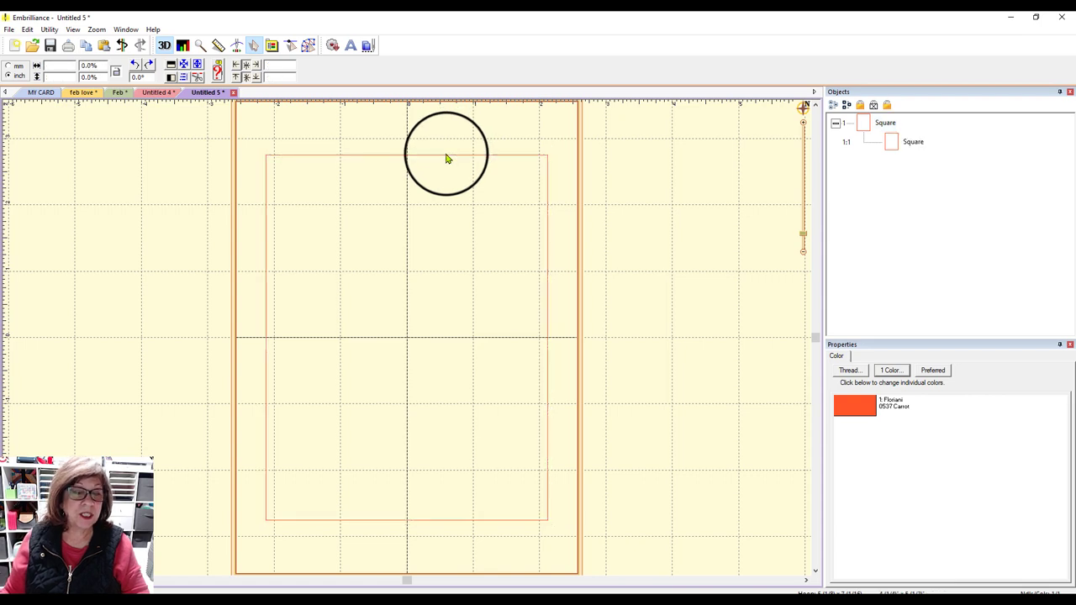
pyautogui.click(448, 156)
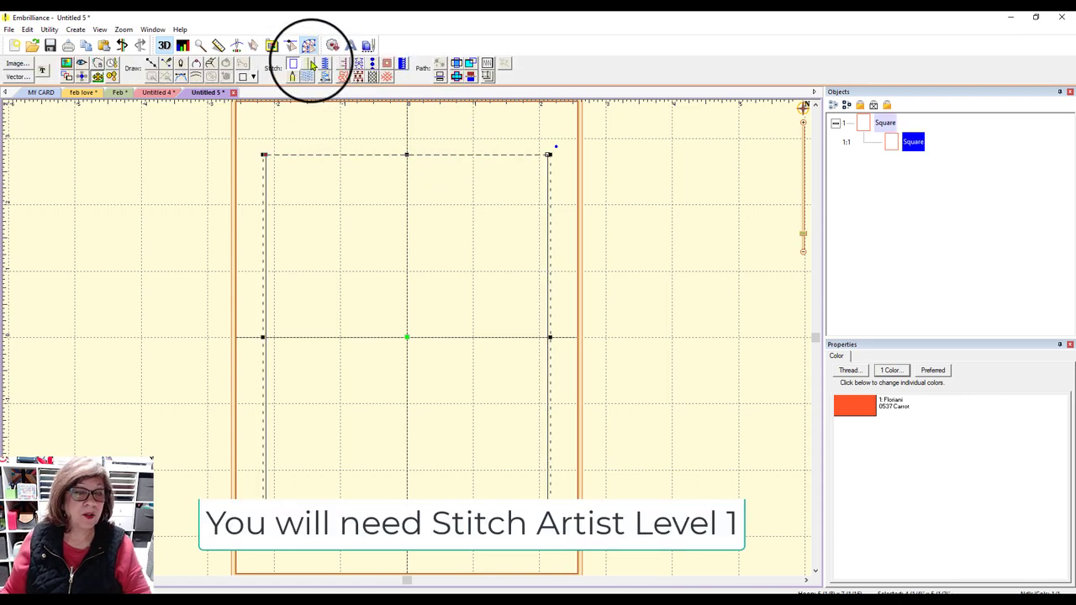
pyautogui.click(311, 65)
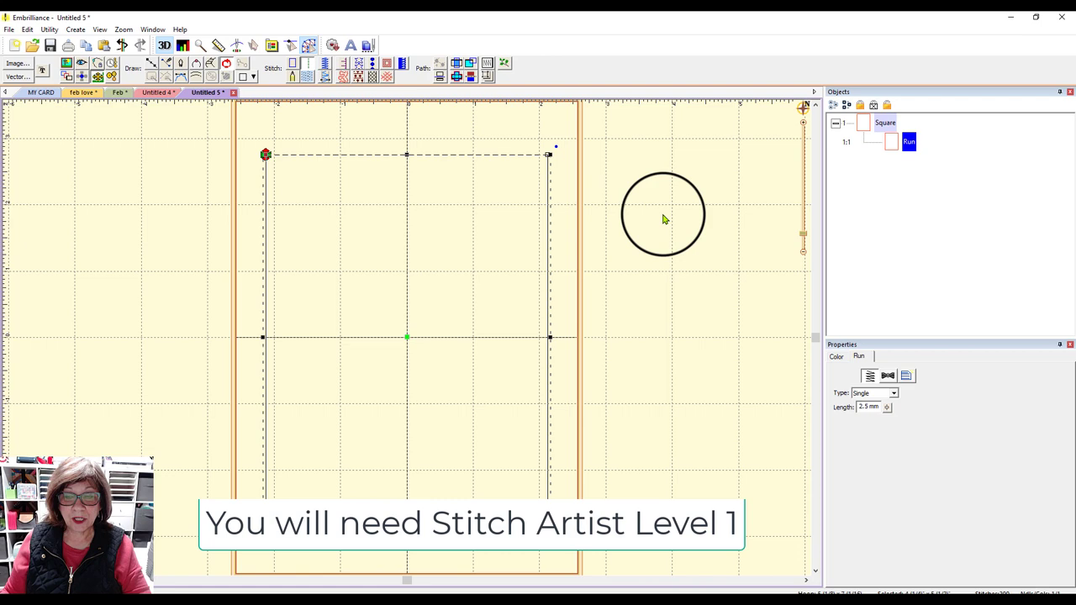
pyautogui.click(664, 217)
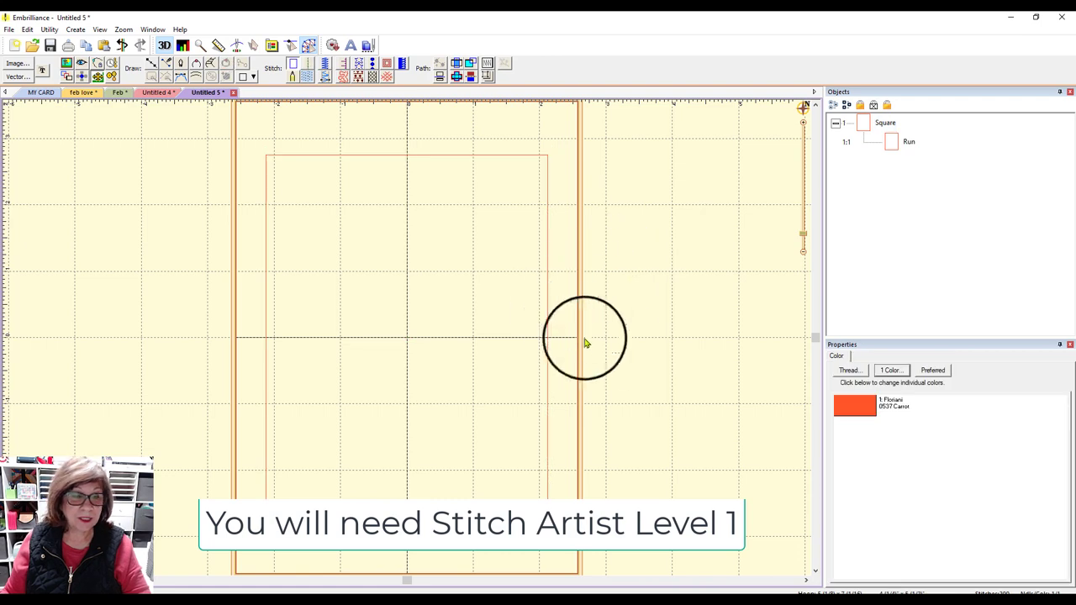
# Open the Feb file and copy its Sunbonnet Sue design.
pyautogui.click(32, 48)
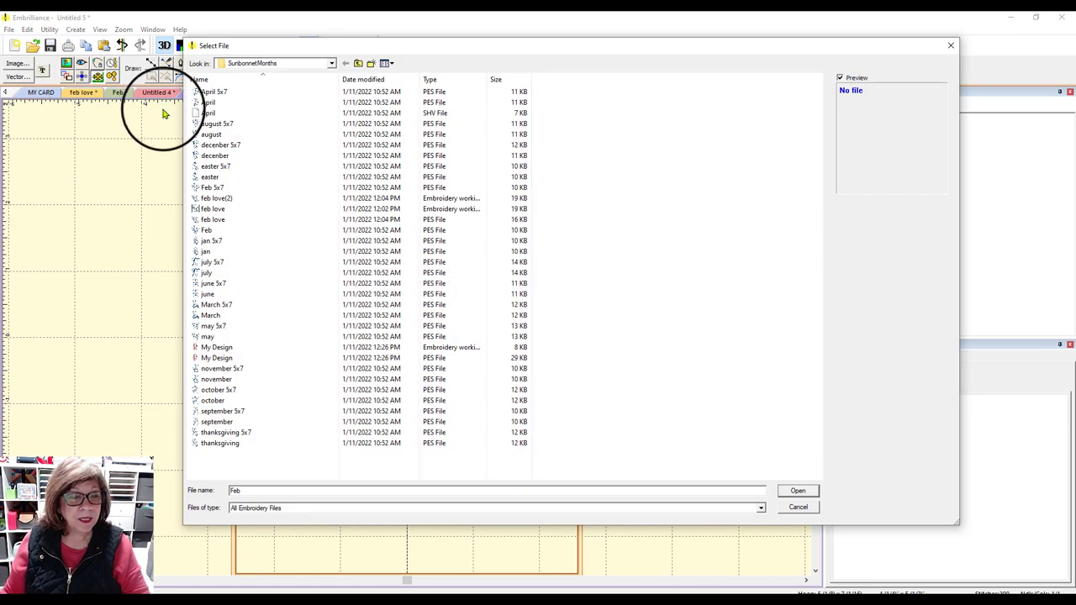
pyautogui.doubleClick(215, 232)
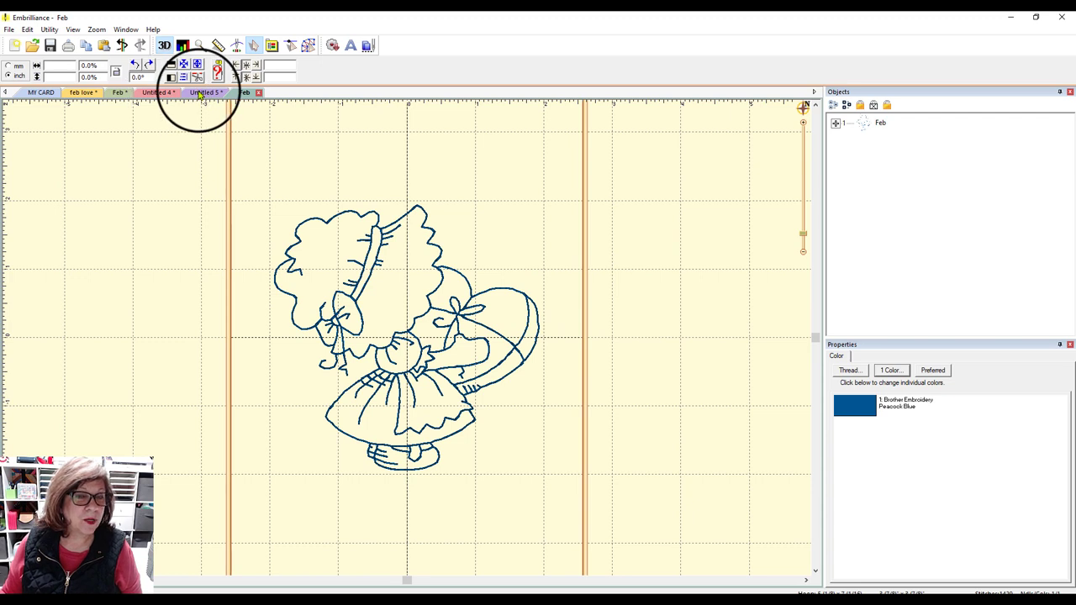
pyautogui.click(368, 221)
pyautogui.rightClick(367, 220)
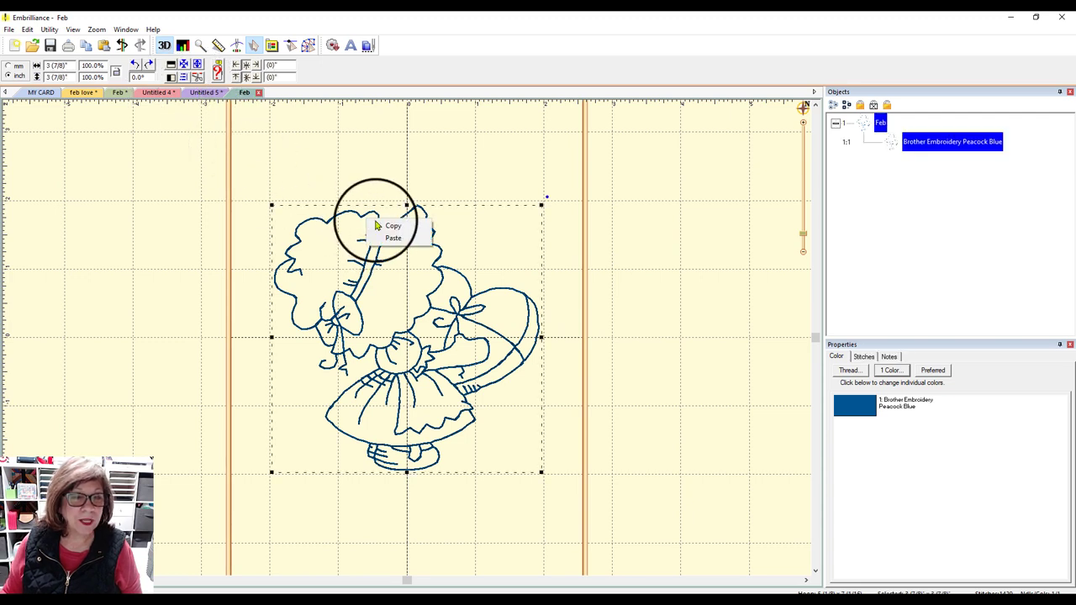
pyautogui.click(388, 229)
# Paste the Sunbonnet Sue design into the Untitled 5 card outline.
pyautogui.click(217, 93)
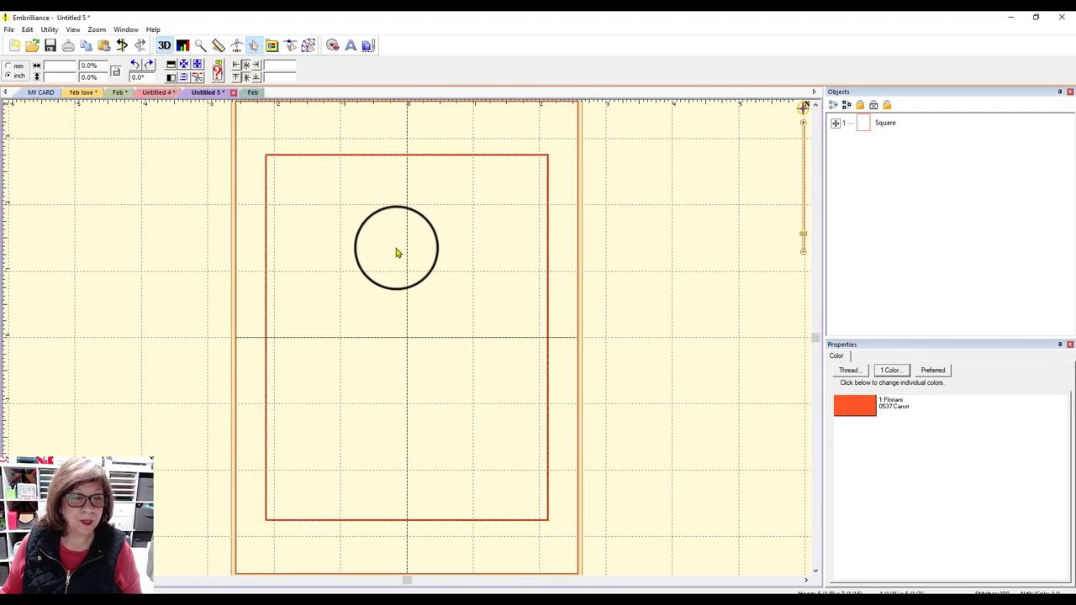
pyautogui.rightClick(404, 249)
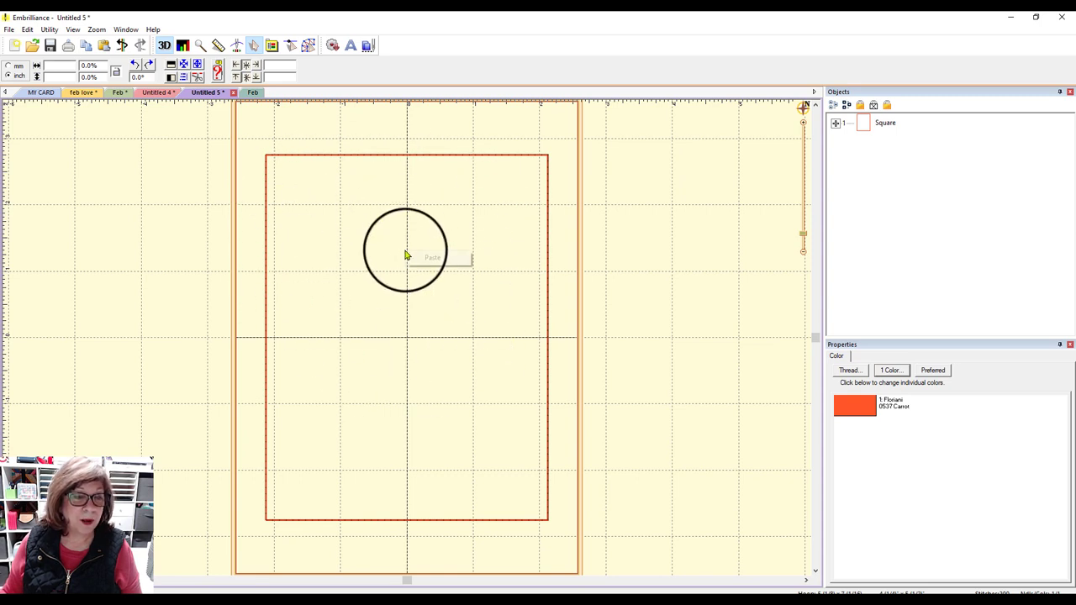
pyautogui.click(425, 258)
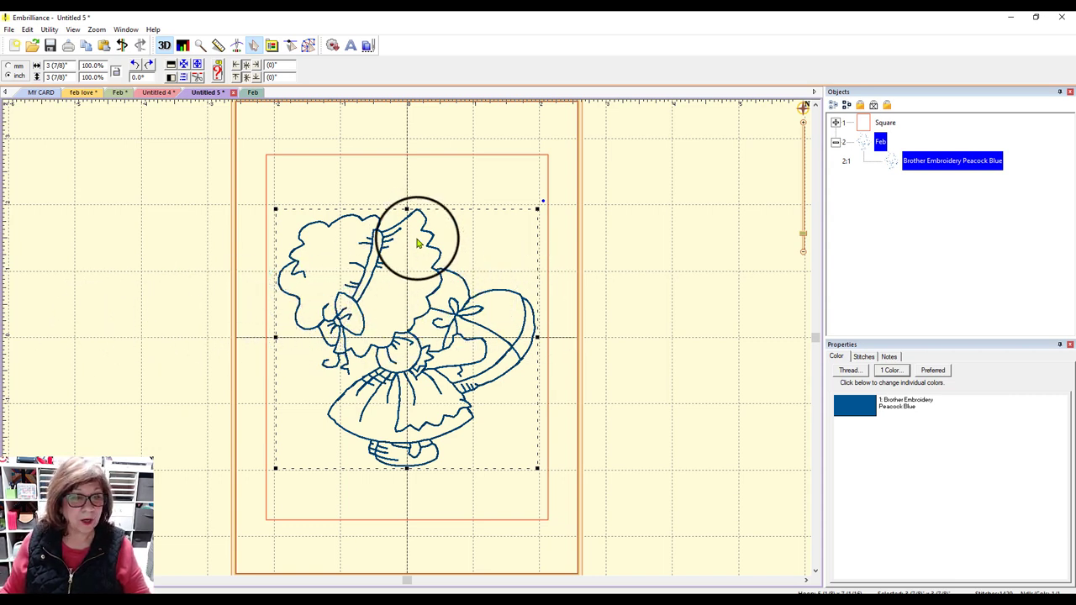
# Rotate the Sunbonnet Sue to about -5°, nudging it right to about 3 13/16 inches square.
pyautogui.moveTo(540, 202); pyautogui.dragTo(345, 367)
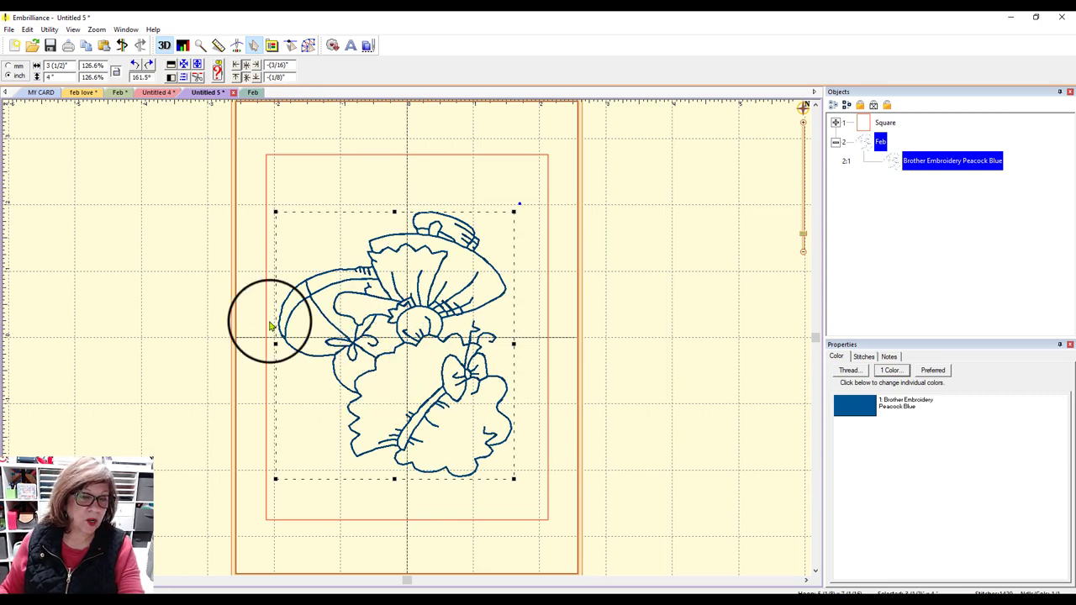
pyautogui.moveTo(461, 318); pyautogui.dragTo(478, 320)
pyautogui.click(473, 319)
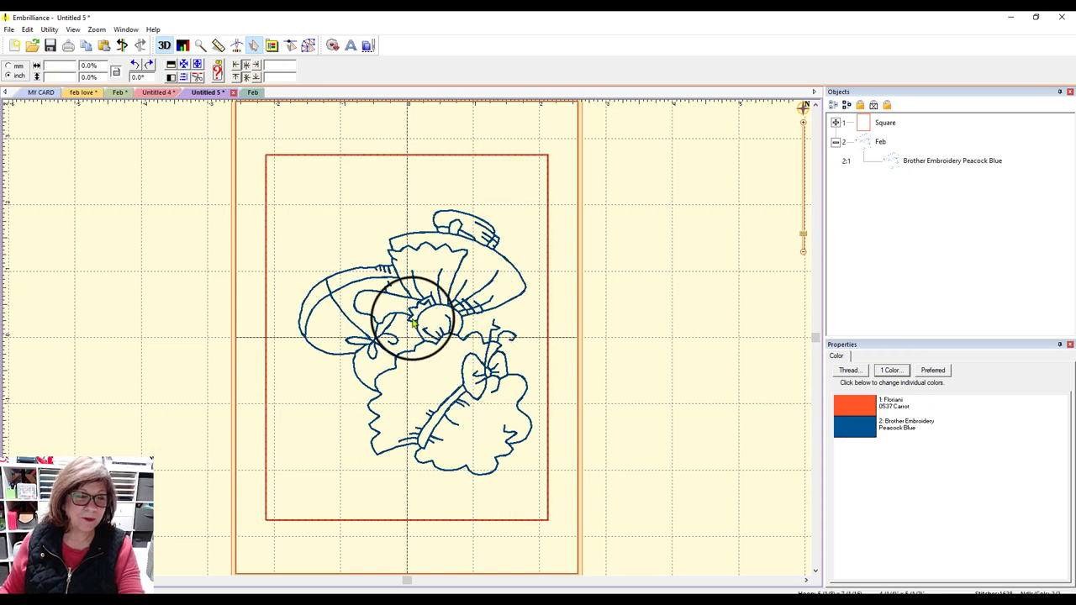
pyautogui.click(462, 240)
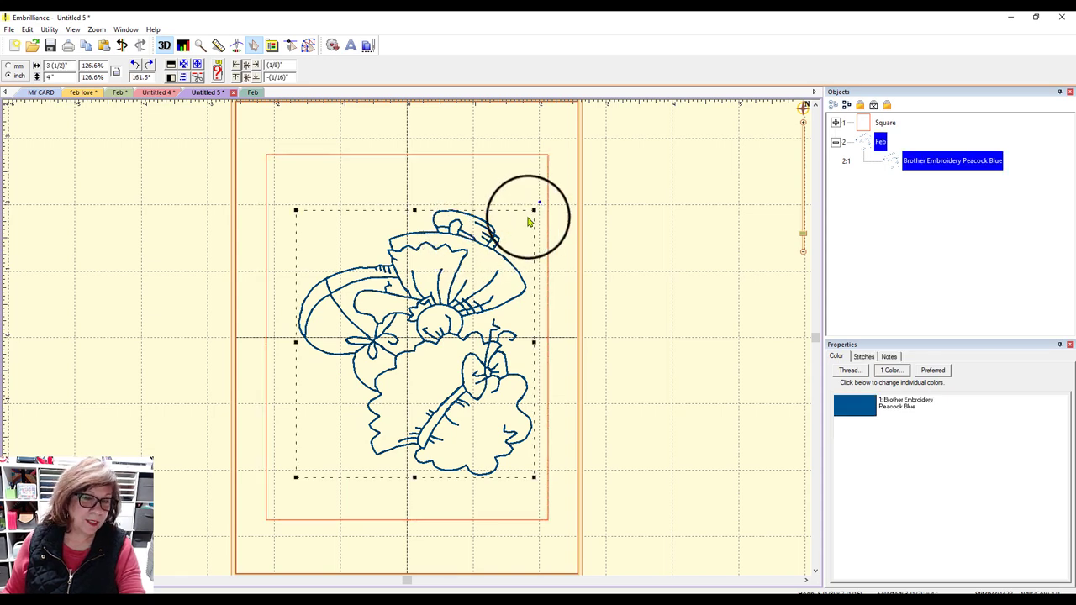
pyautogui.moveTo(540, 209); pyautogui.dragTo(383, 407)
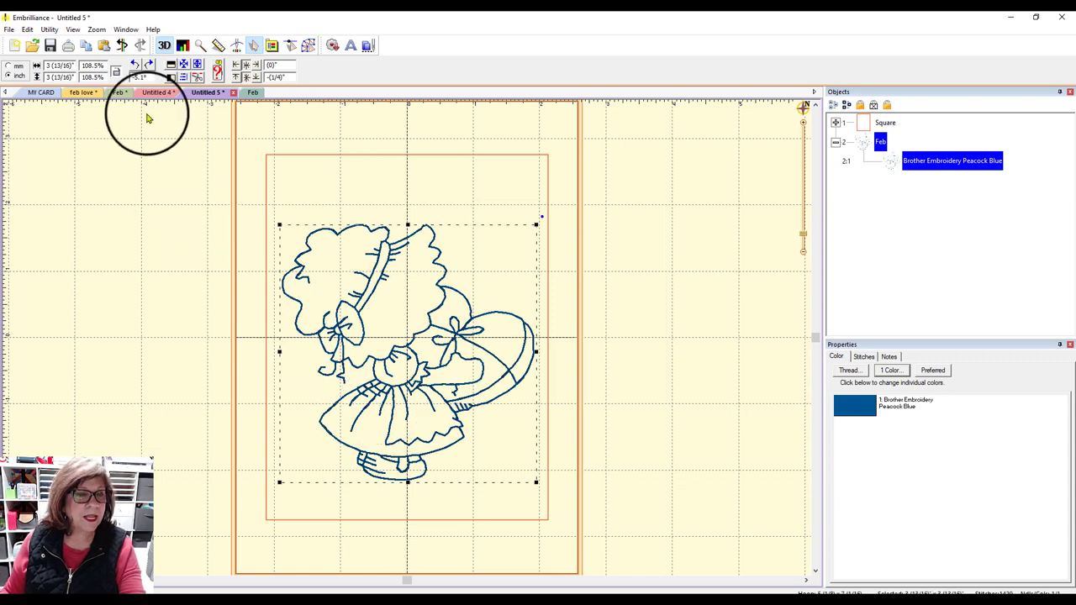
# Add lettering reading 'Love' in the LP-Arielle_Hand_Stitch_Font_Scaleable_SM script font.
pyautogui.click(368, 47)
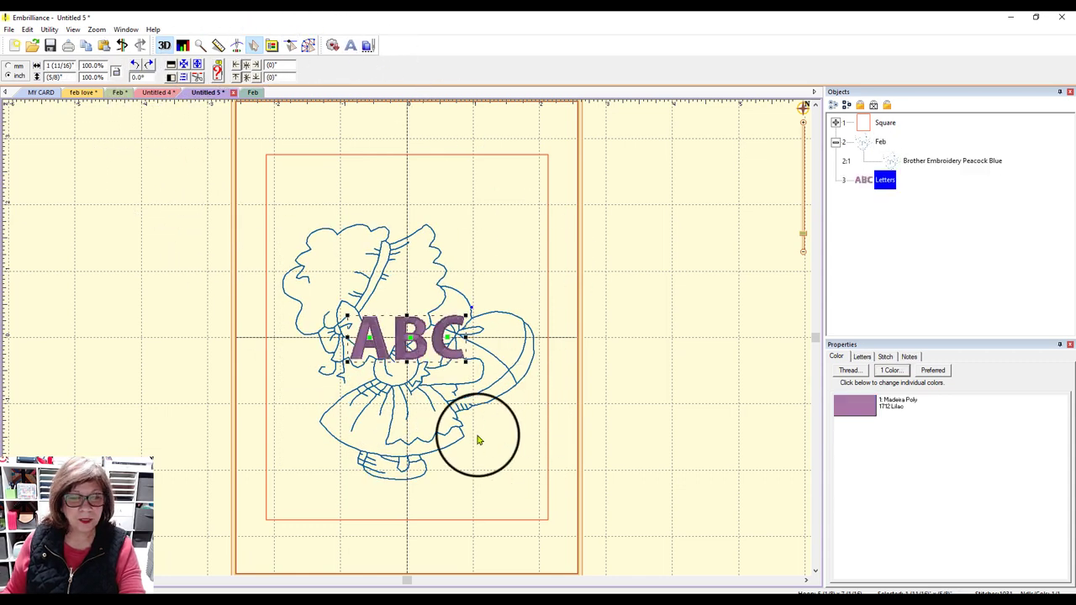
pyautogui.click(862, 357)
pyautogui.doubleClick(882, 395)
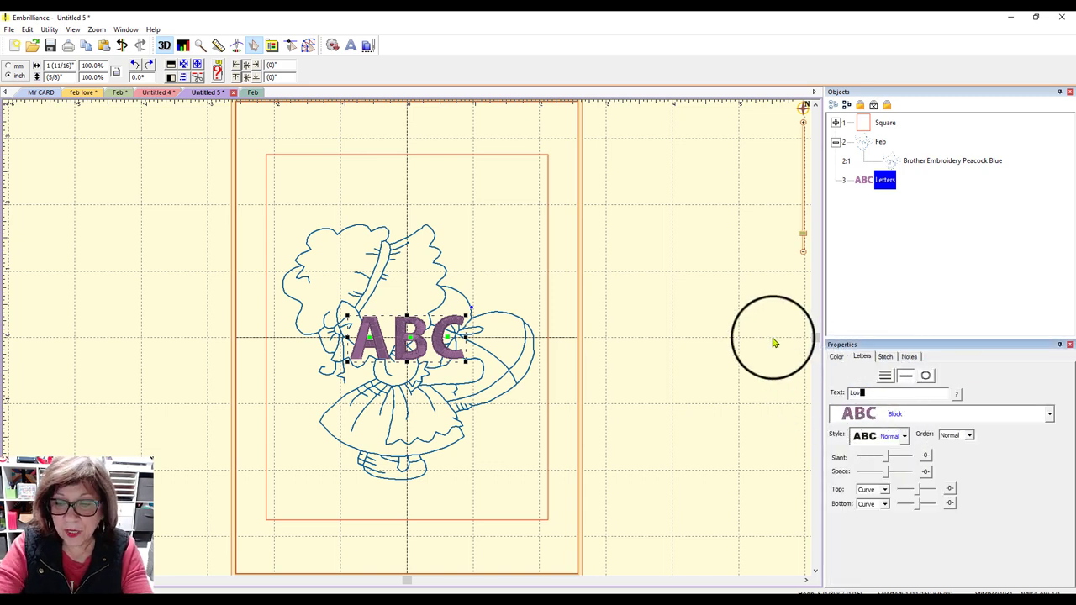
pyautogui.click(901, 418)
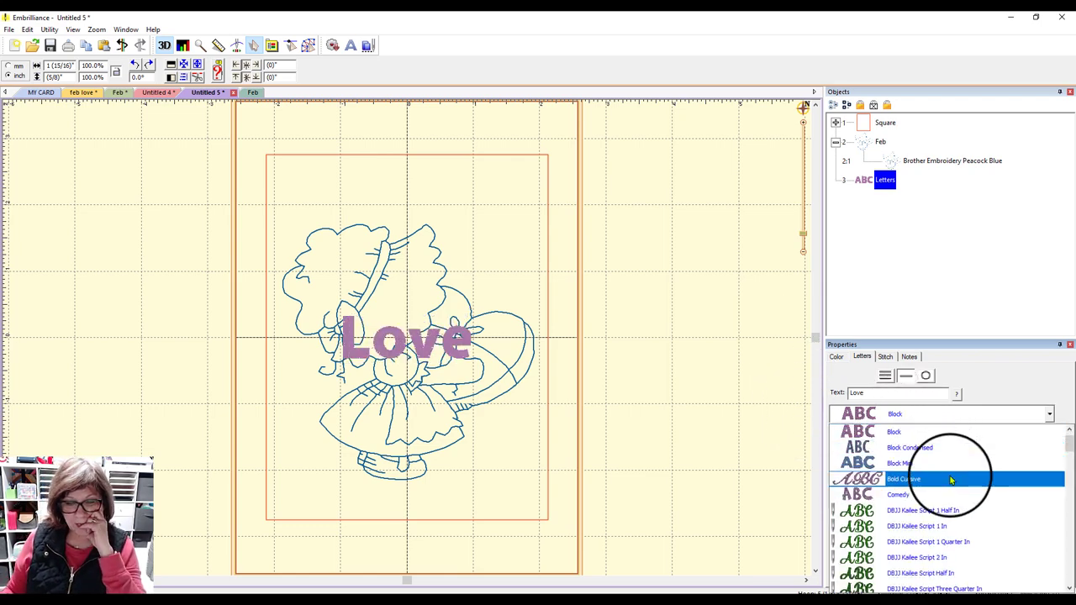
pyautogui.scroll(-10, 951, 480)
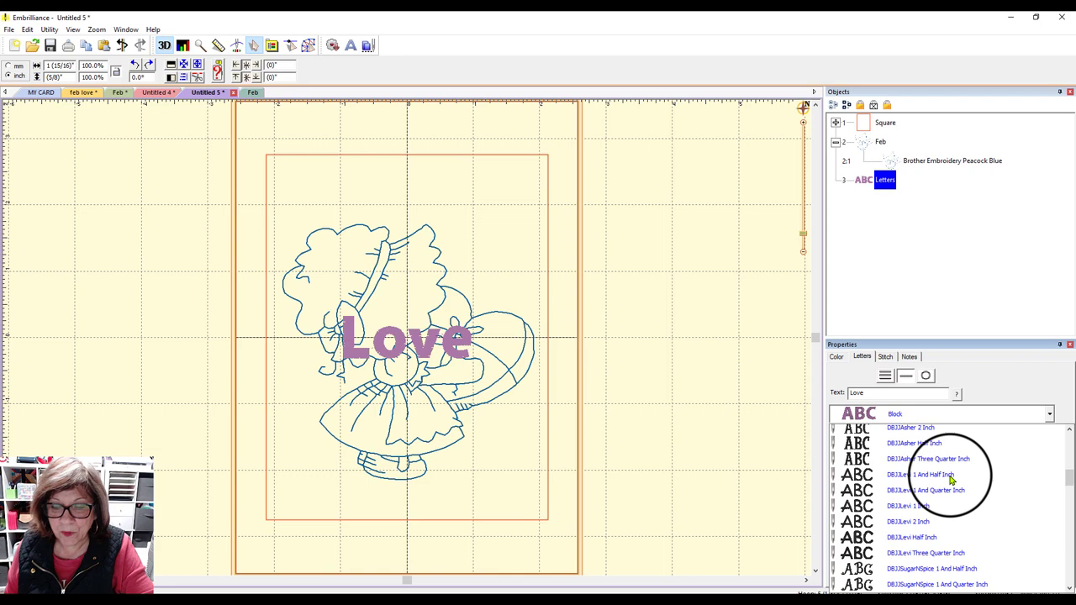
pyautogui.scroll(-8, 951, 480)
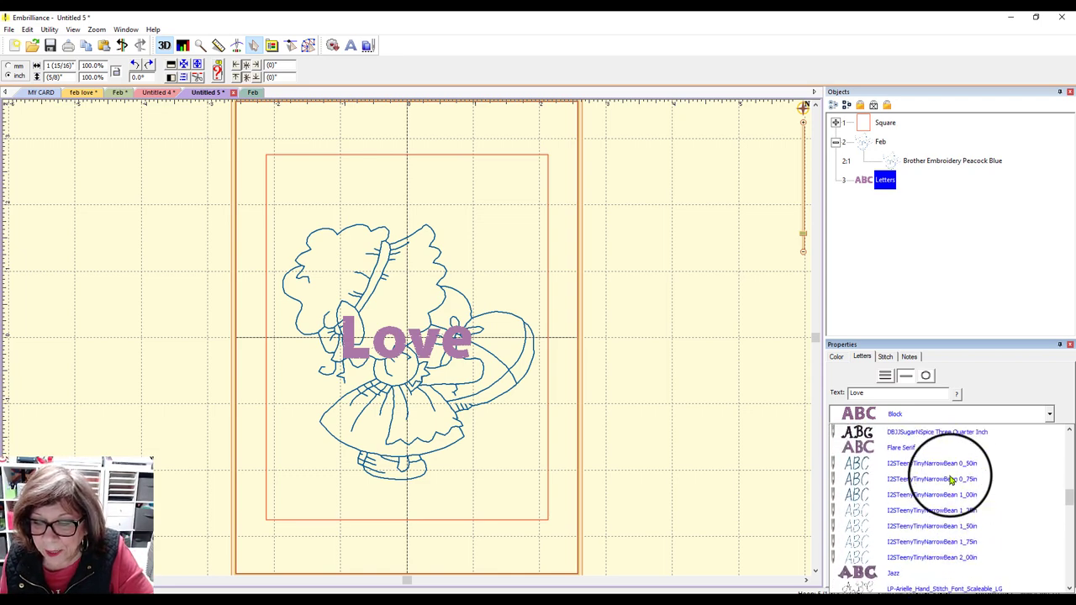
pyautogui.scroll(-5, 951, 480)
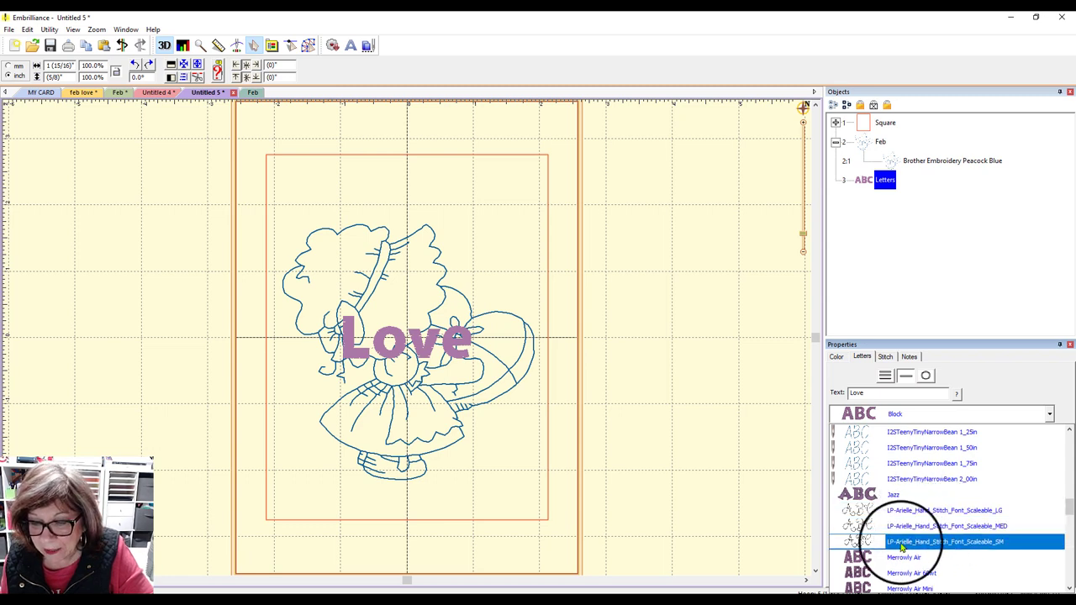
pyautogui.click(989, 545)
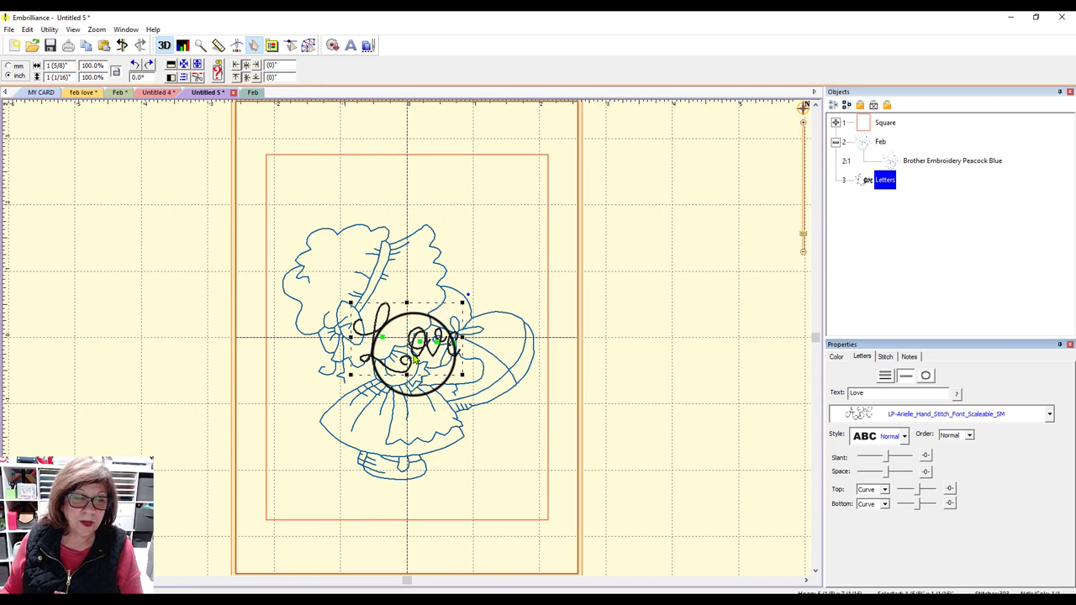
# Shrink Love to 90.5% and place it at the card's lower right beside the girl's feet.
pyautogui.moveTo(414, 359); pyautogui.dragTo(526, 503)
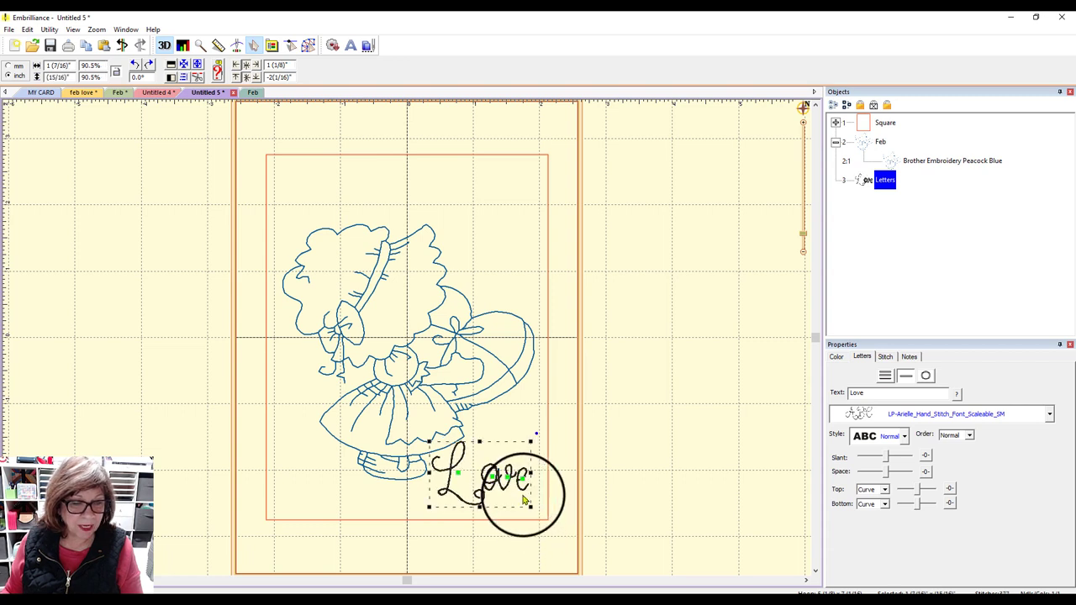
pyautogui.click(642, 547)
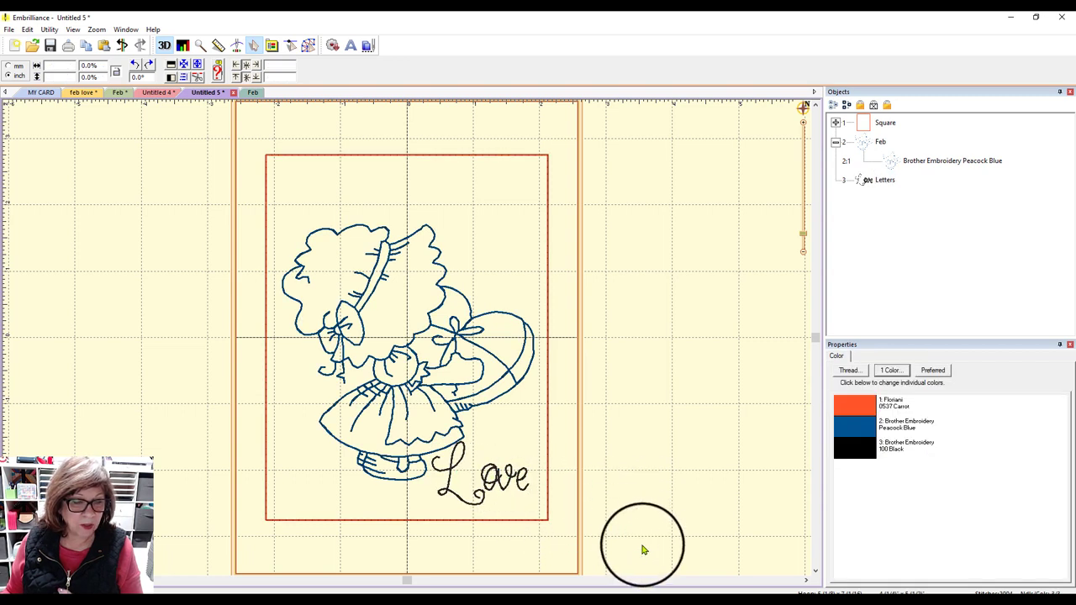
pyautogui.click(461, 503)
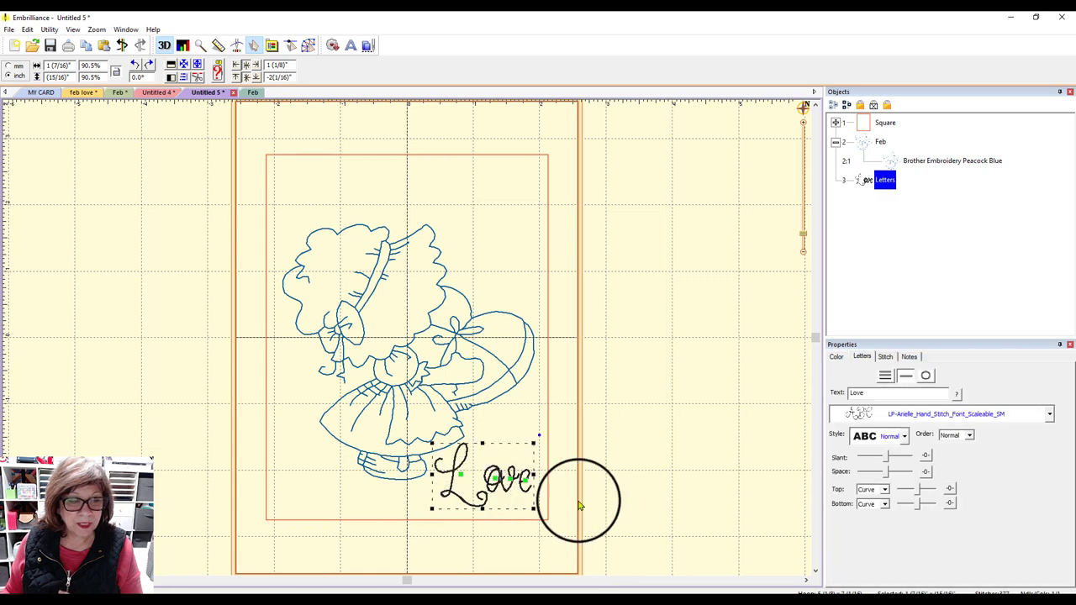
pyautogui.click(638, 499)
pyautogui.moveTo(486, 506); pyautogui.dragTo(496, 478)
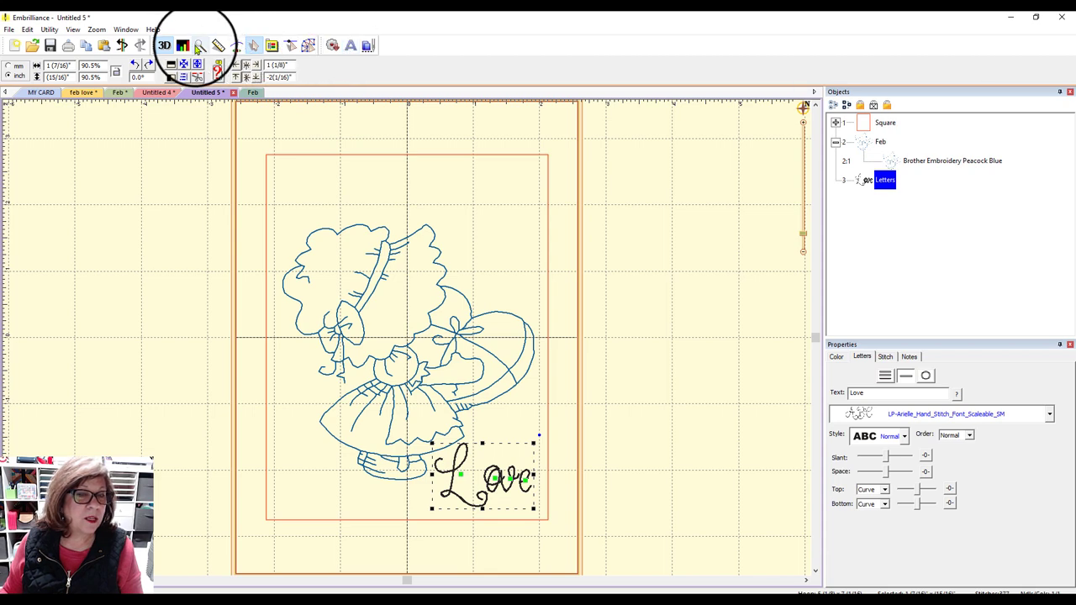
# Zoom in on Love and reposition the o and e letters so the spacing is even.
pyautogui.moveTo(385, 384); pyautogui.dragTo(591, 526)
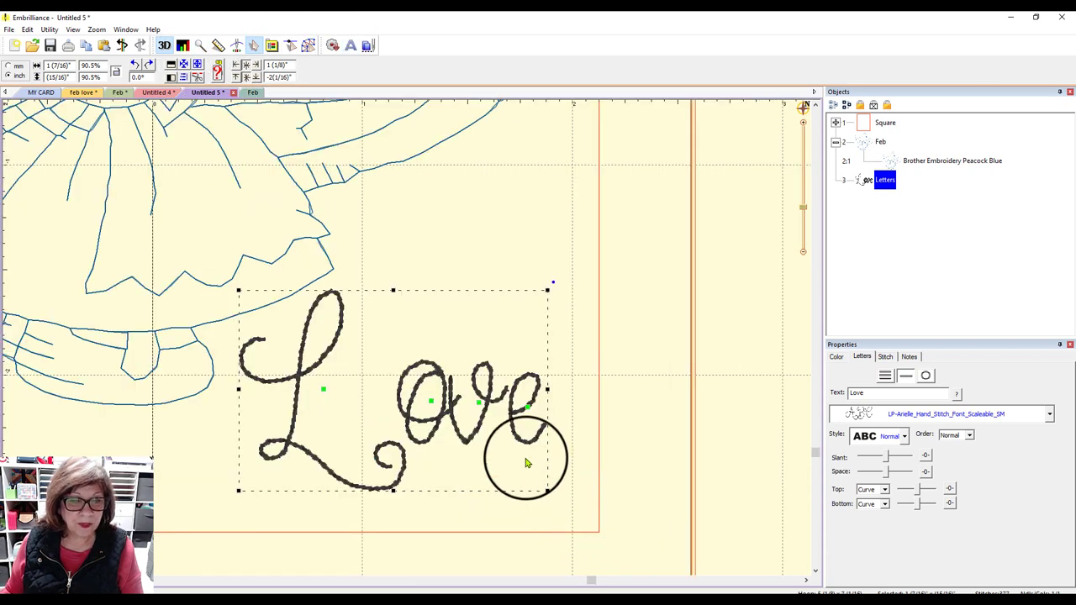
pyautogui.click(431, 406)
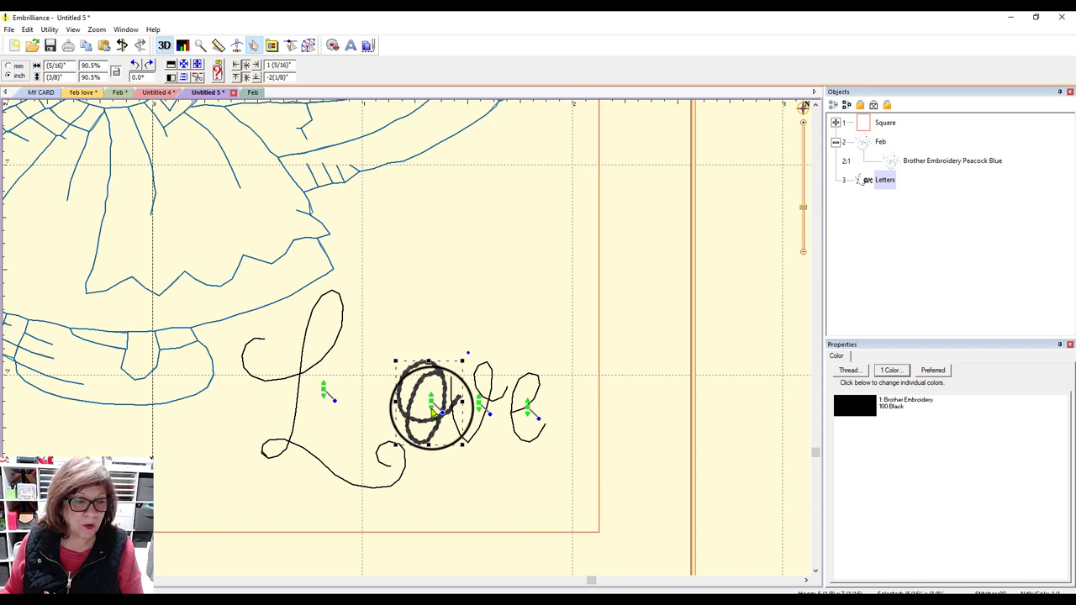
pyautogui.moveTo(433, 413); pyautogui.dragTo(362, 408)
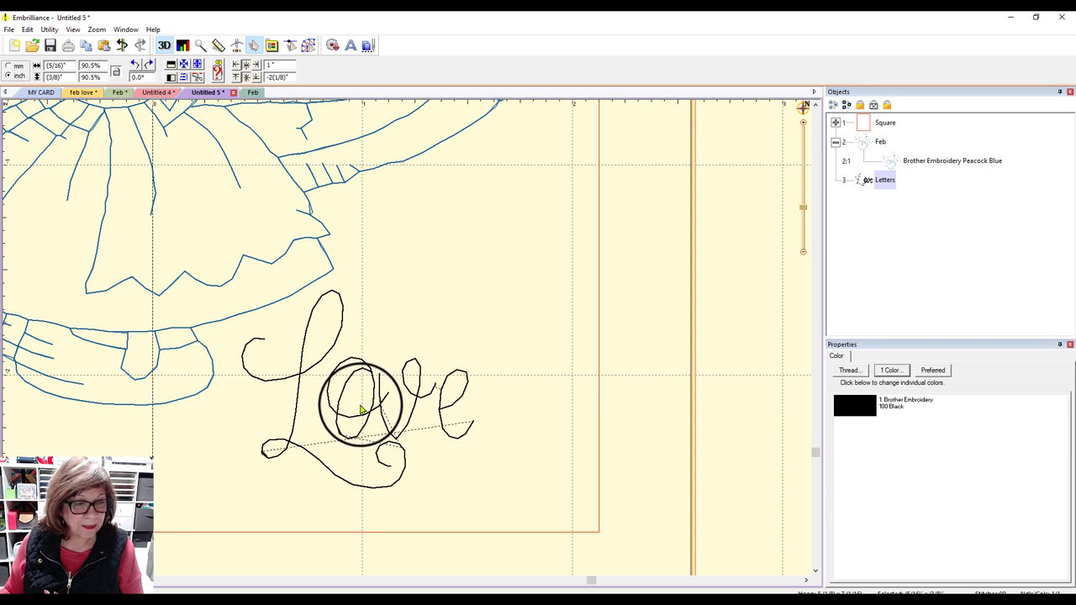
pyautogui.click(490, 404)
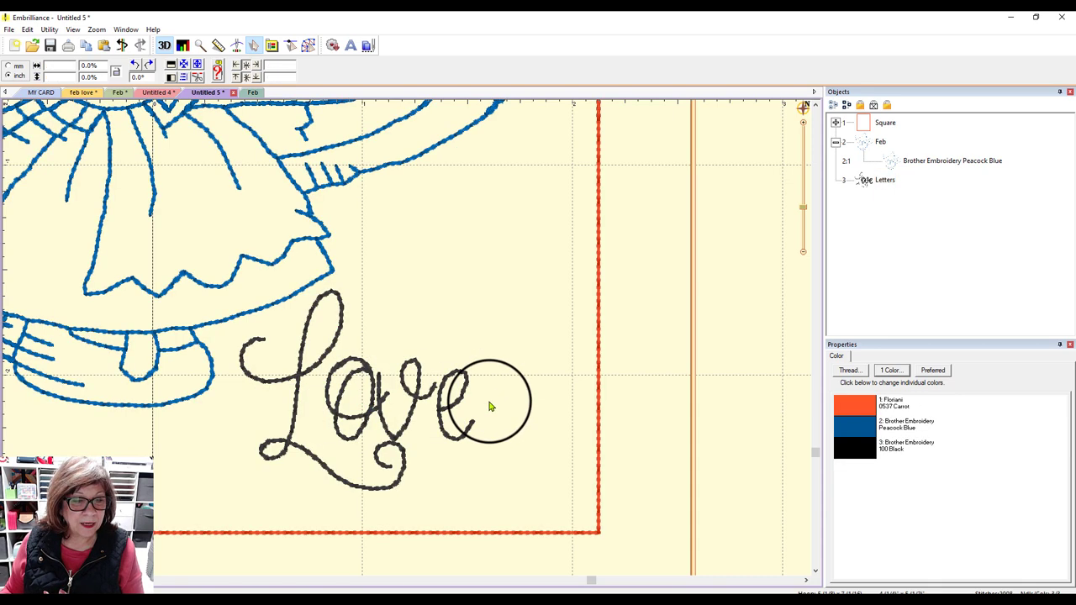
pyautogui.click(384, 419)
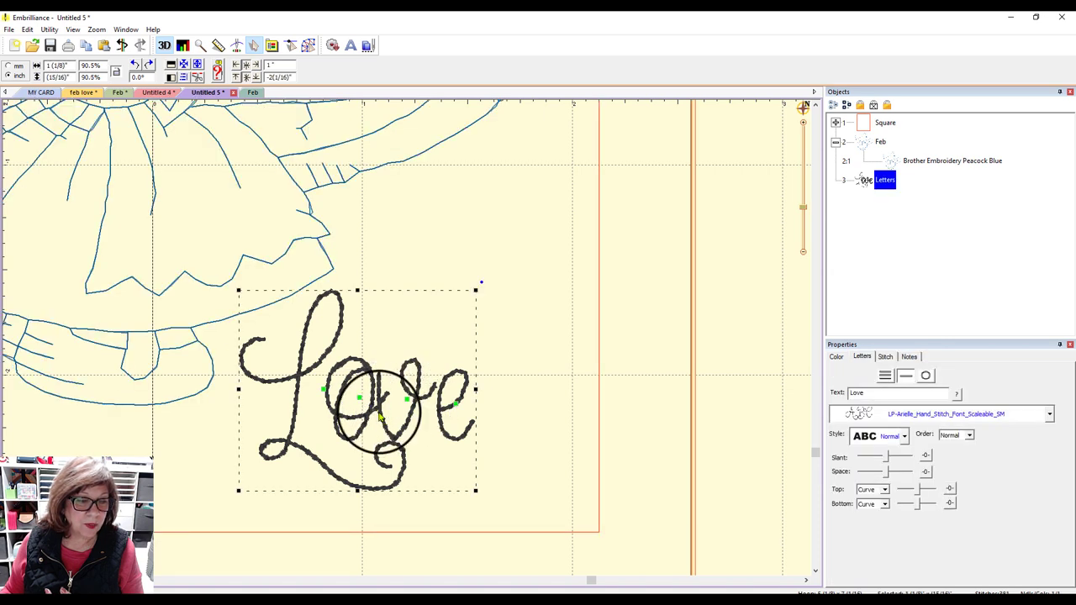
pyautogui.click(406, 402)
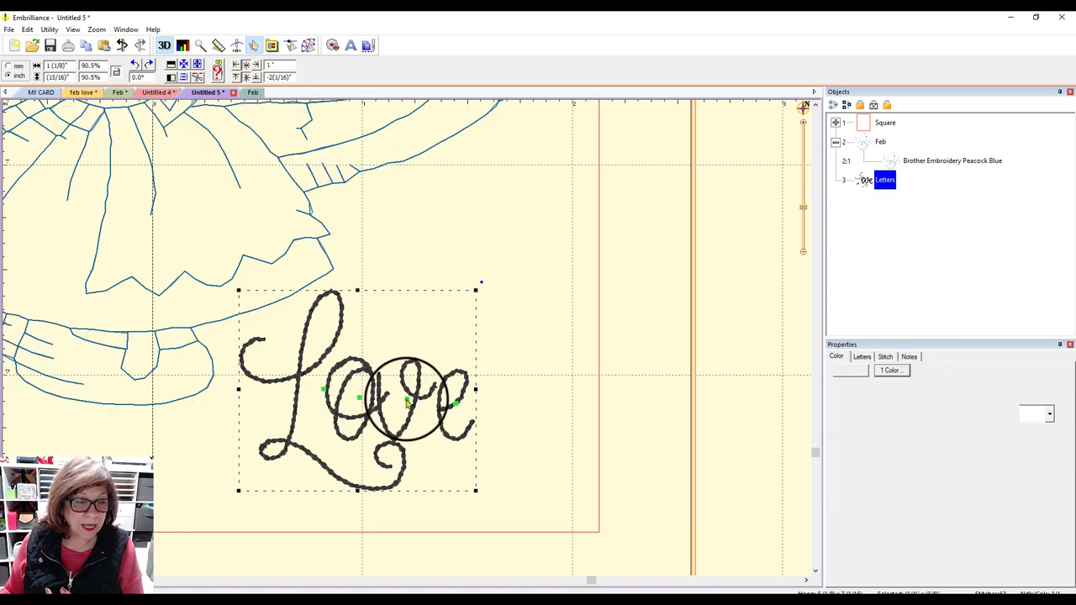
pyautogui.moveTo(410, 407); pyautogui.dragTo(419, 410)
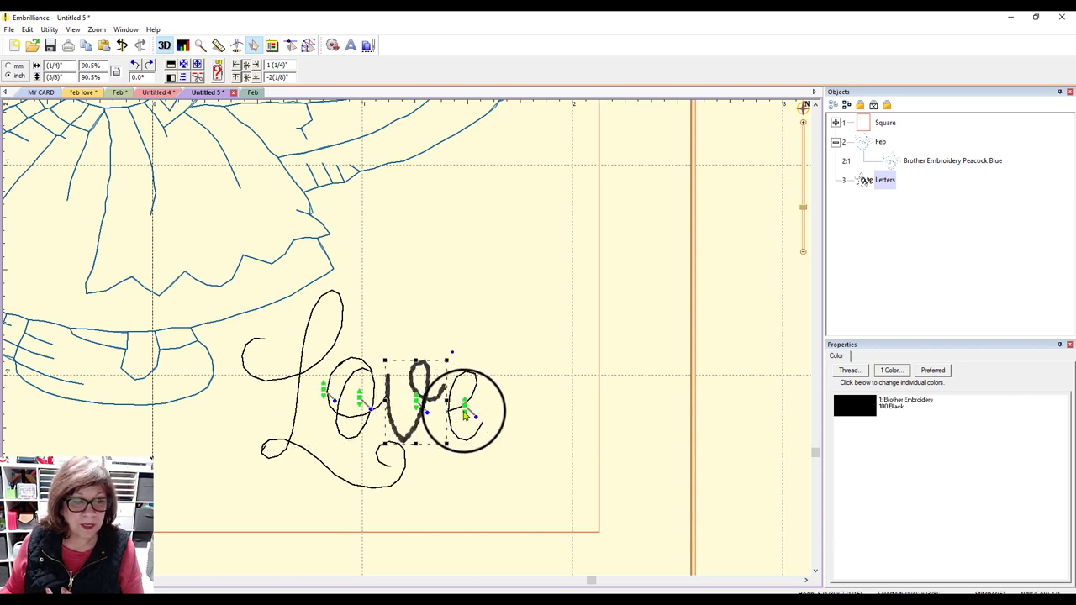
pyautogui.press('Escape')
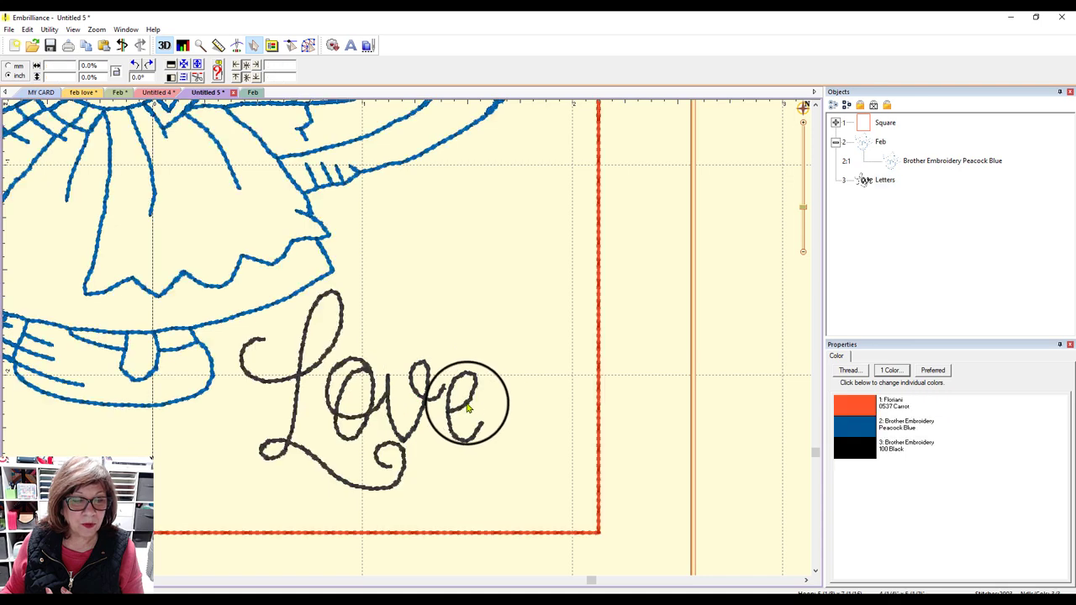
pyautogui.moveTo(464, 408); pyautogui.dragTo(529, 397)
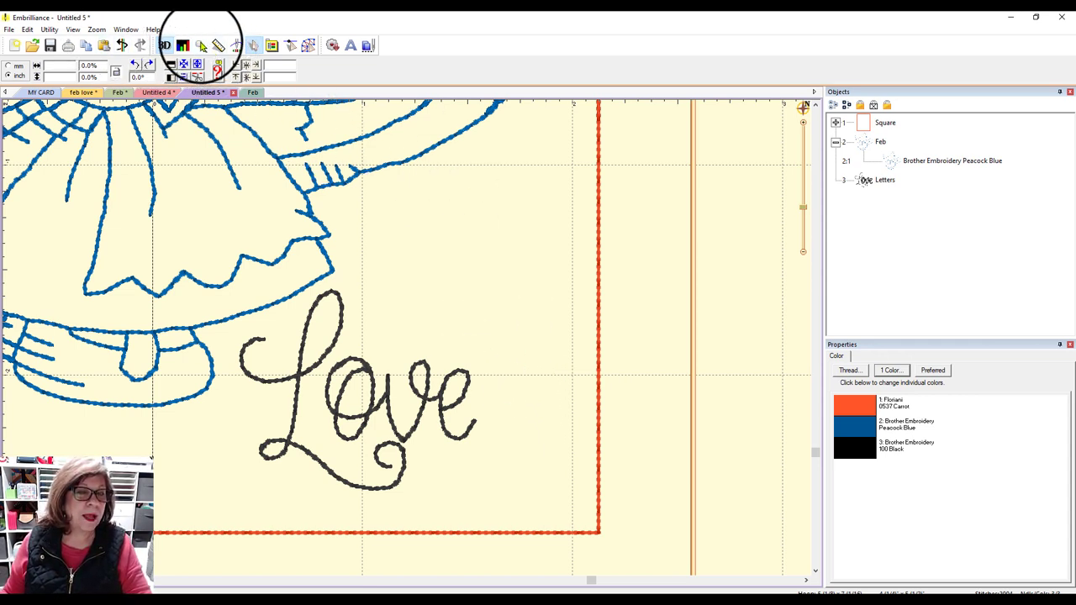
# Zoom out to show the entire card design.
pyautogui.click(201, 44)
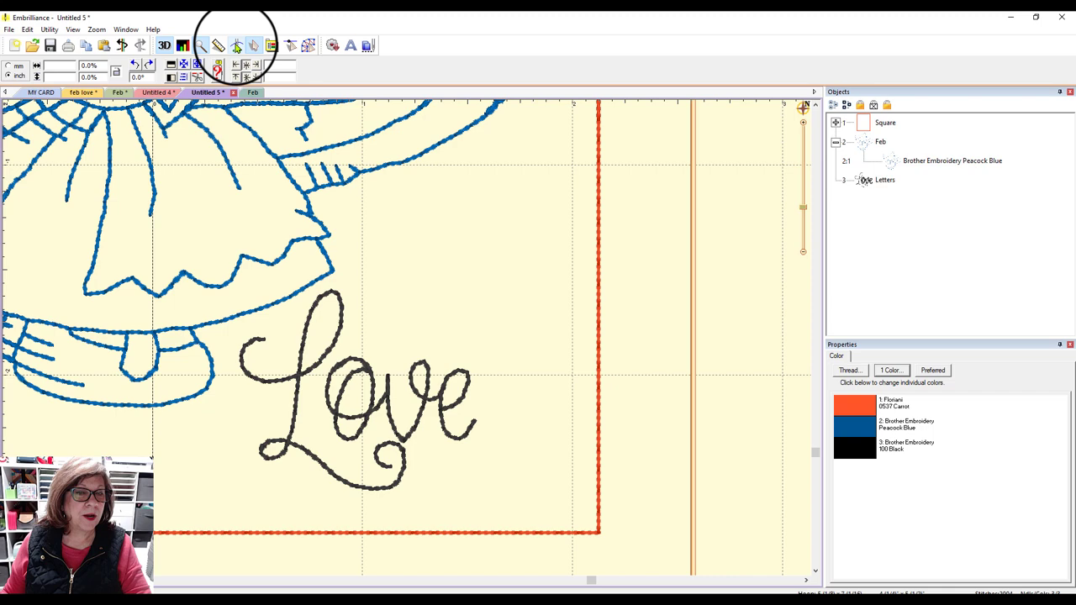
pyautogui.click(254, 45)
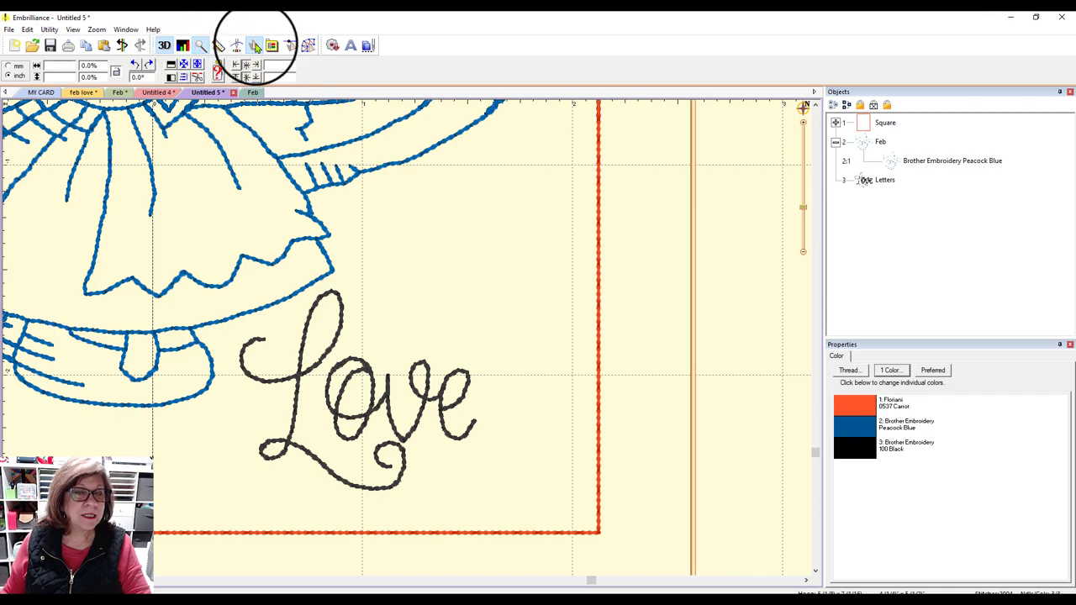
pyautogui.click(803, 108)
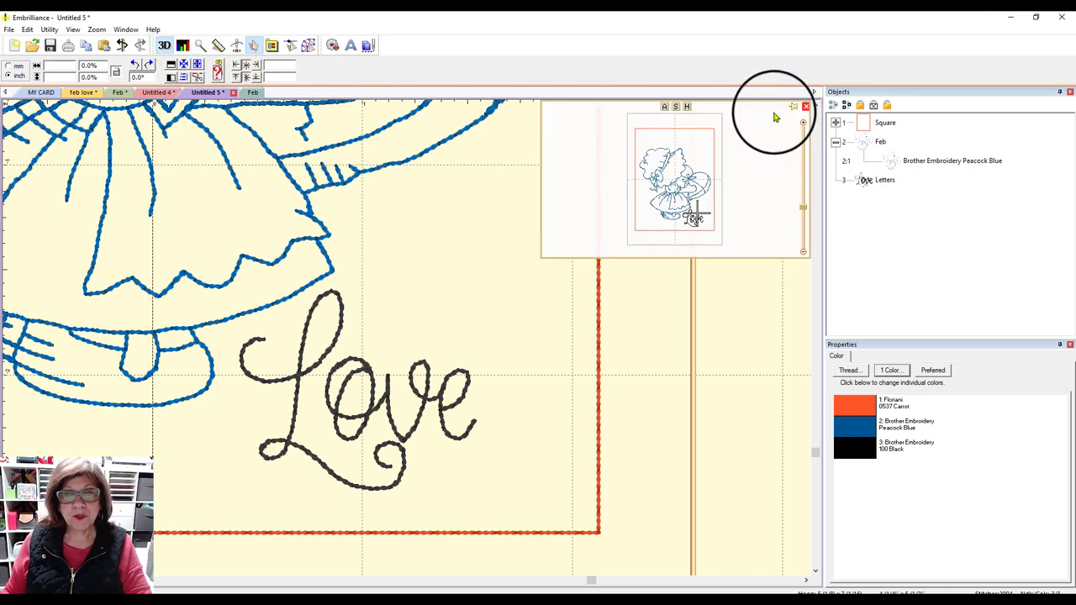
pyautogui.click(689, 107)
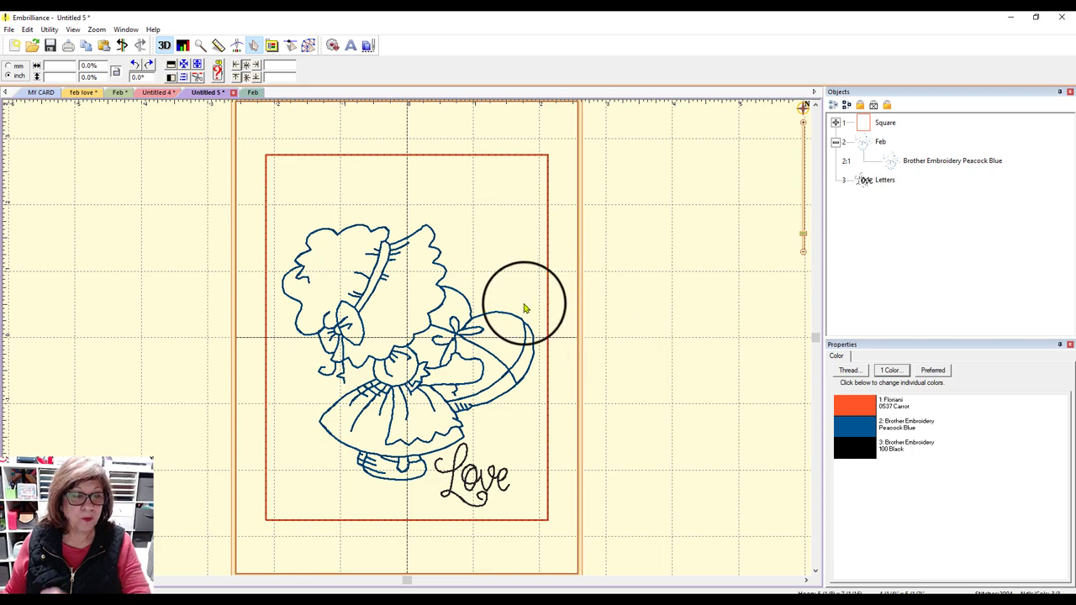
# Move the Sunbonnet Sue outline slightly up and left above the Love lettering.
pyautogui.moveTo(417, 338); pyautogui.dragTo(415, 318)
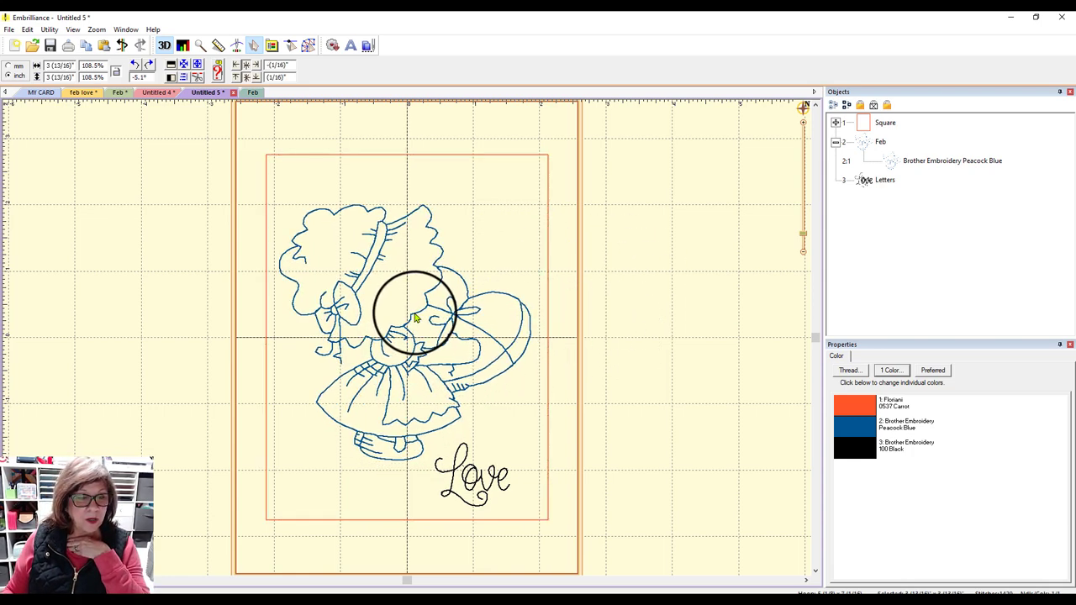
pyautogui.click(414, 318)
pyautogui.click(455, 459)
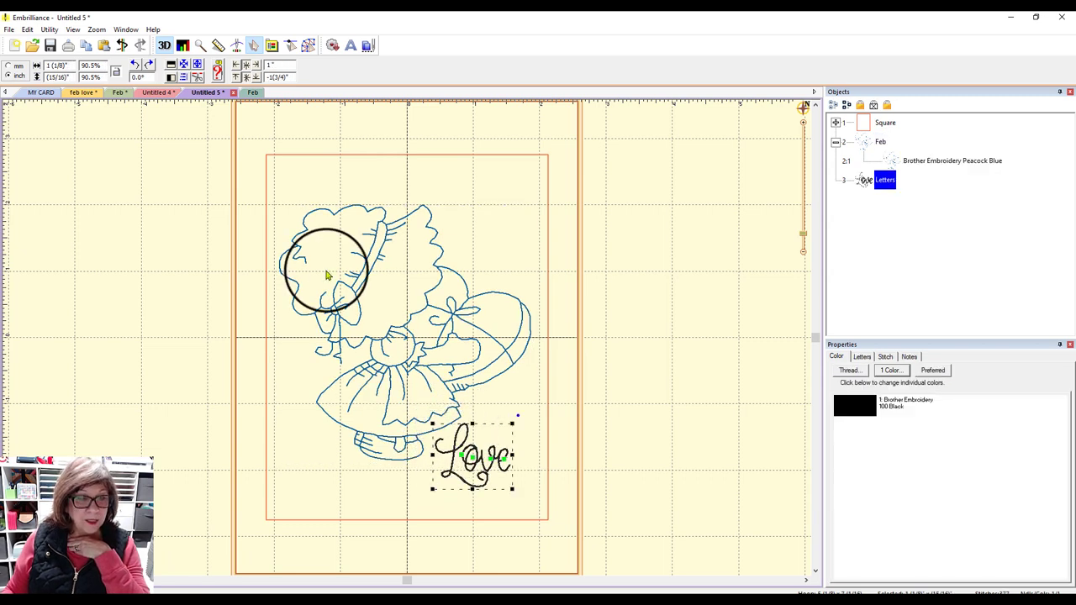
# Group Sue and the Love lettering into a single design.
pyautogui.keyDown('ctrl'); pyautogui.click(873, 144); pyautogui.keyUp('ctrl')
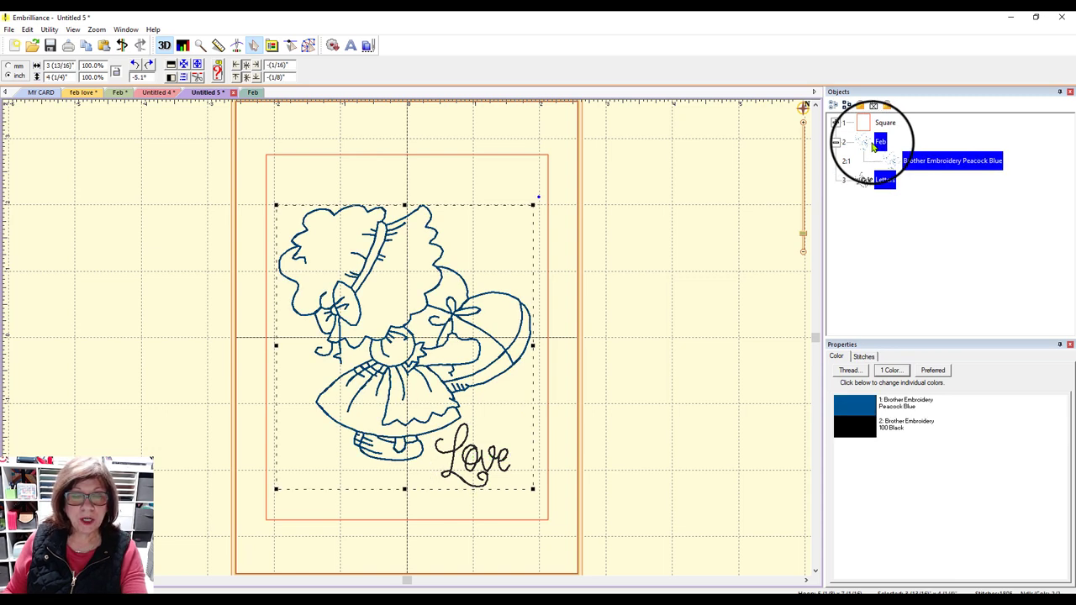
pyautogui.click(27, 30)
pyautogui.click(47, 149)
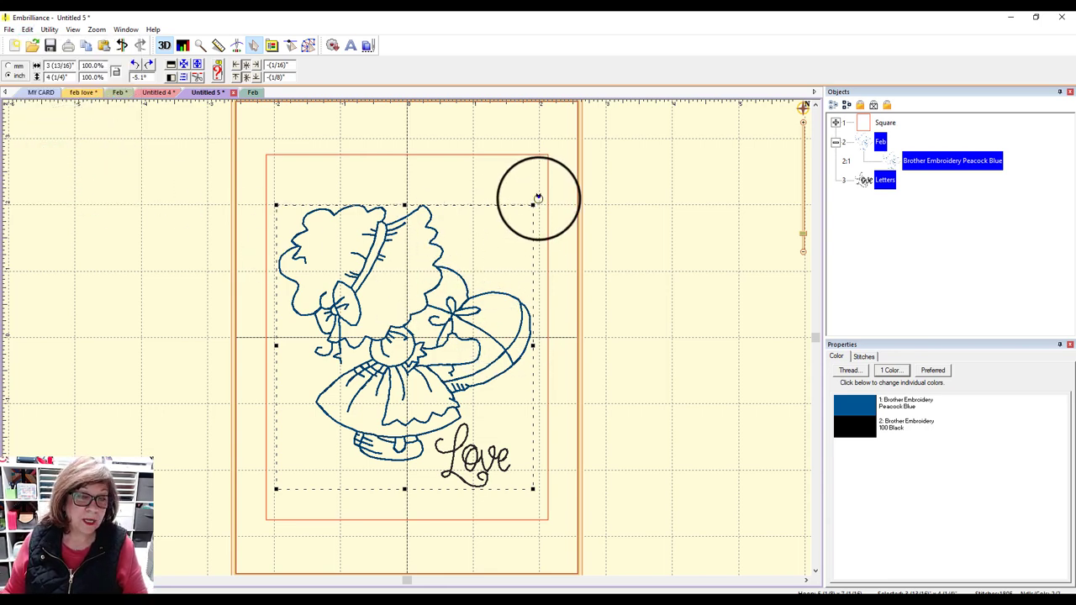
# Rotate the grouped design to about 147° and shift it up inside the card outline.
pyautogui.moveTo(536, 203); pyautogui.dragTo(316, 365)
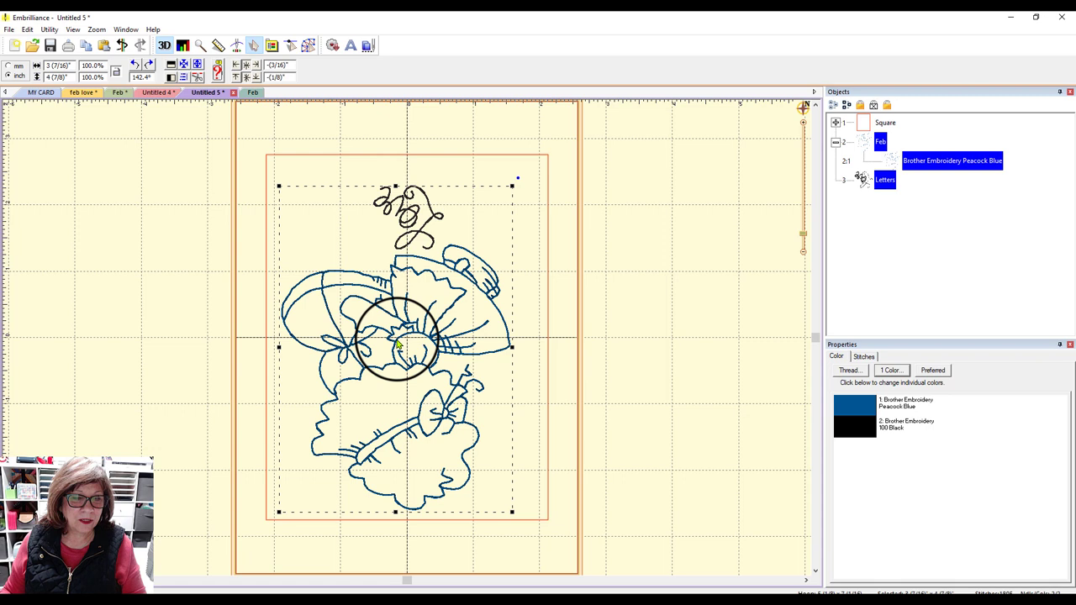
pyautogui.moveTo(401, 350); pyautogui.dragTo(399, 336)
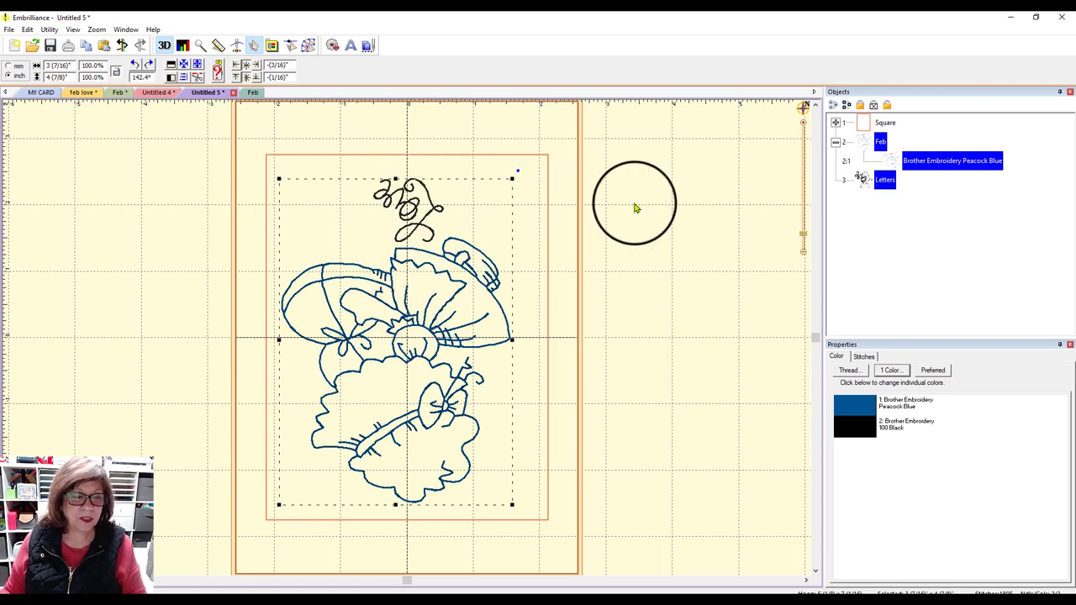
pyautogui.click(639, 204)
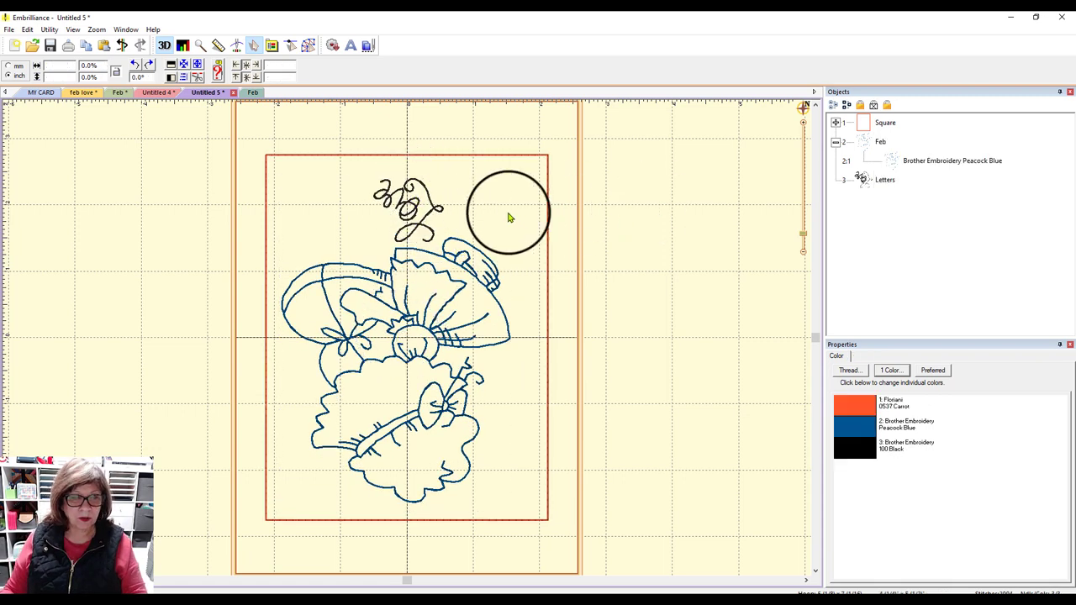
pyautogui.click(410, 229)
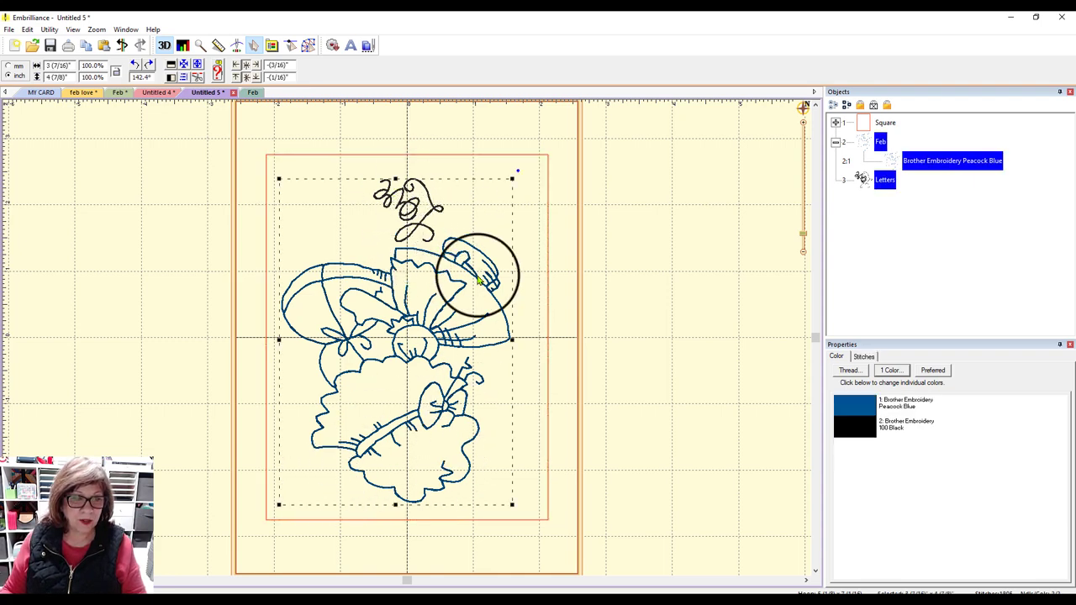
pyautogui.moveTo(513, 174); pyautogui.dragTo(438, 242)
pyautogui.click(618, 255)
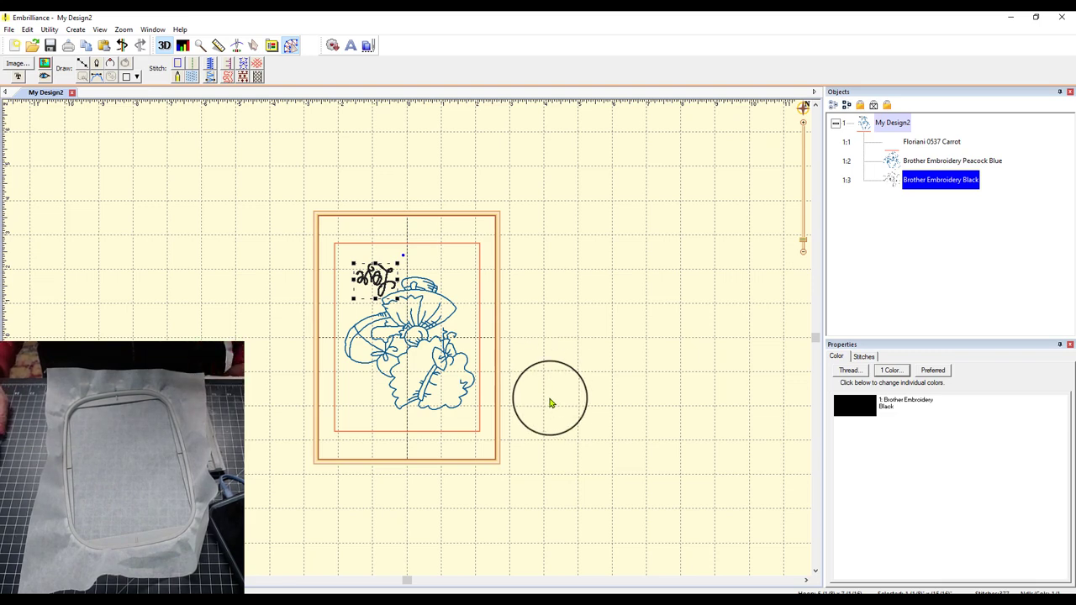
# Switch to the Design Database Transfer window listing the SunbonnetMonths designs.
pyautogui.click(312, 601)
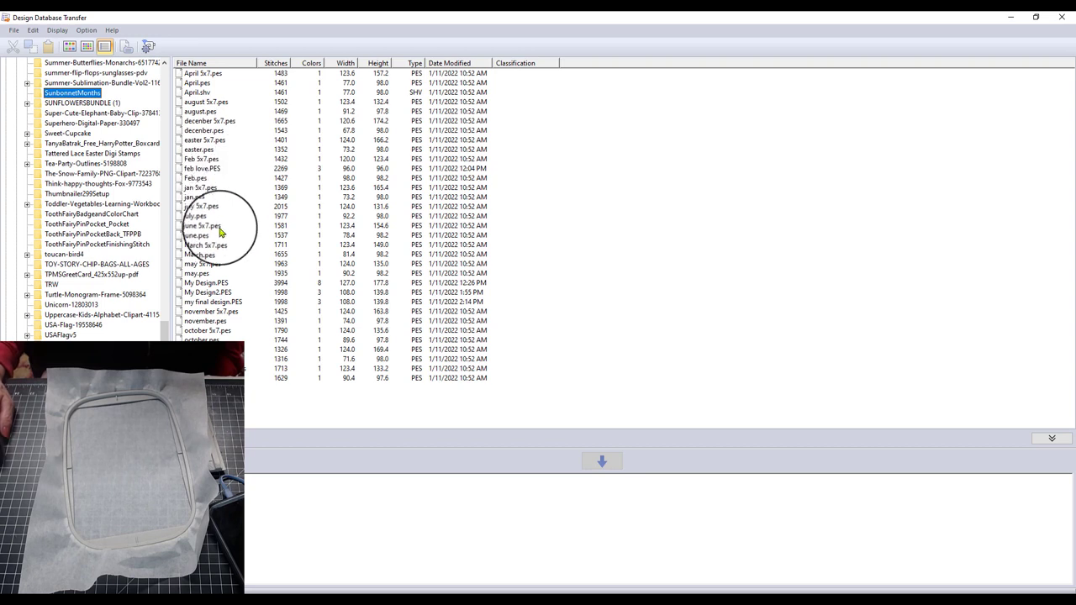
# Add my final design.PES to the send list and transmit it to SewingMachine923.
pyautogui.click(214, 303)
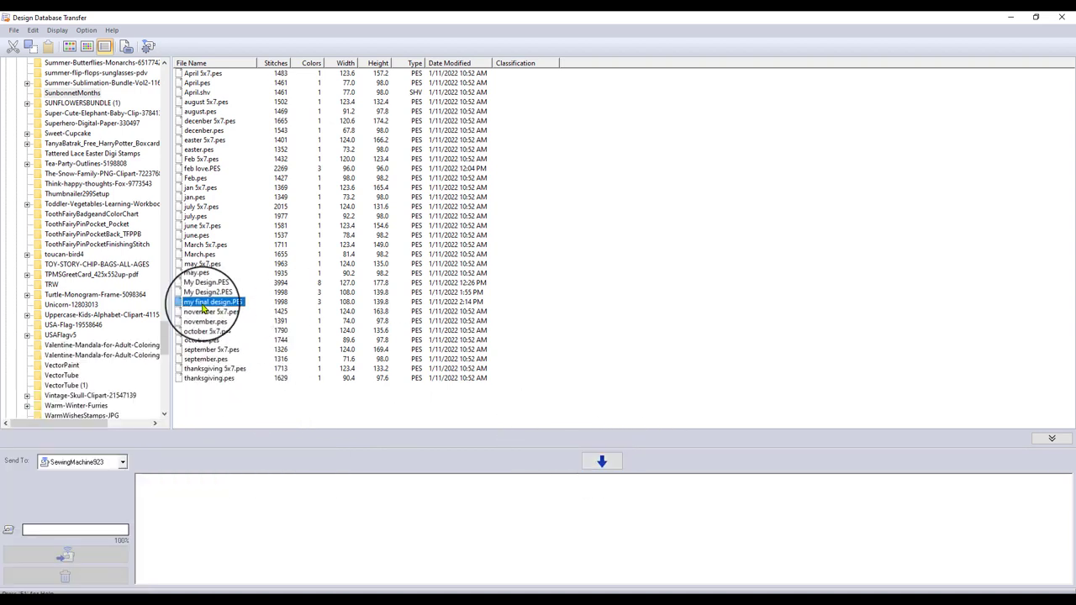
pyautogui.click(602, 463)
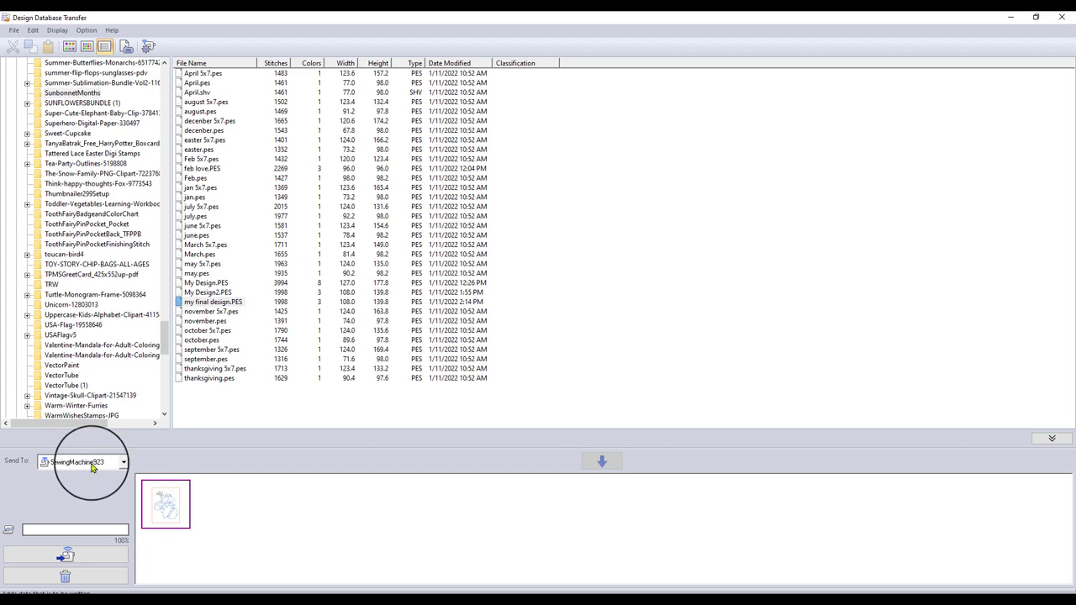
pyautogui.click(66, 558)
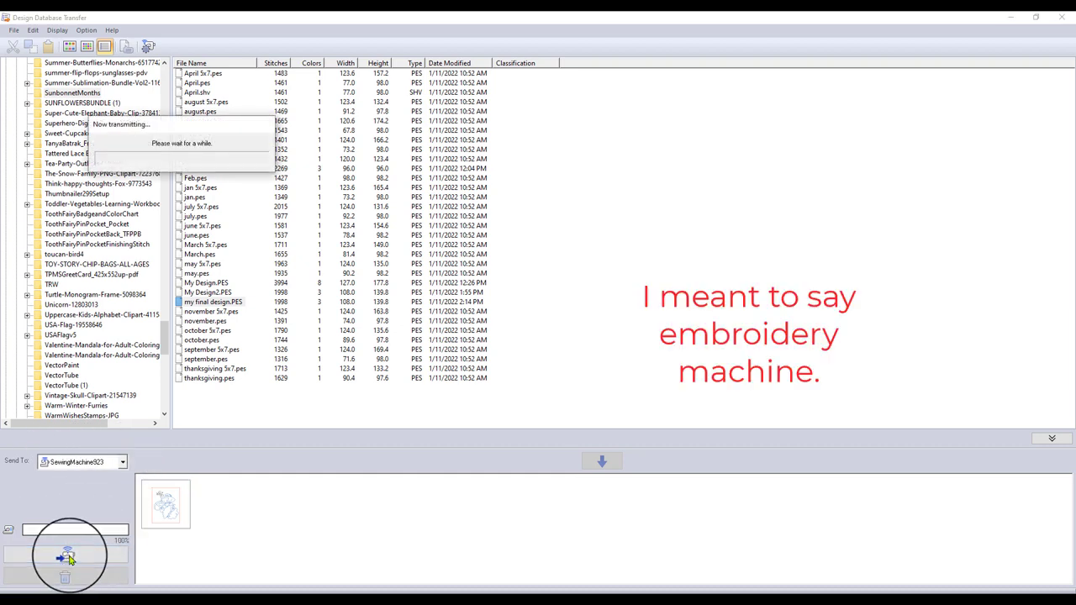